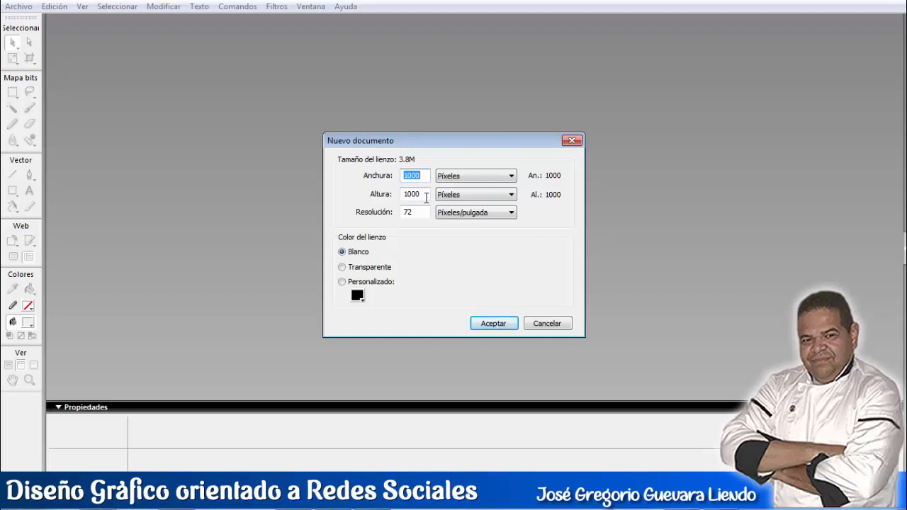
- Create a 1000 × 1000 pixel document at 72 pixels/inch with a white canvas, and make the whole canvas visible with the properties collapsed
click(476, 324)
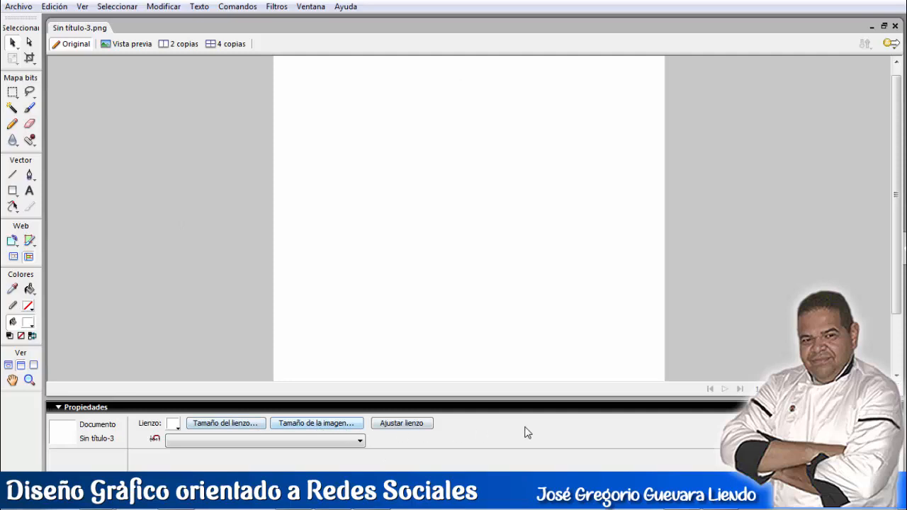
click(57, 408)
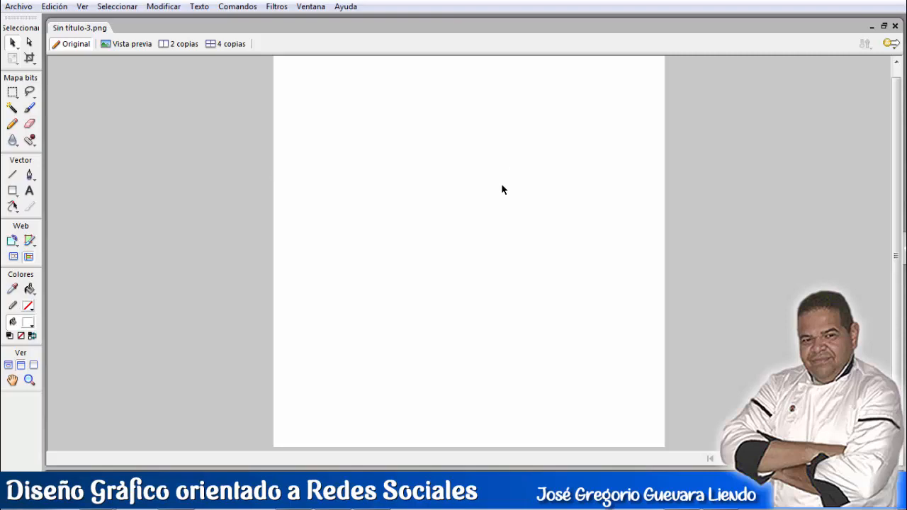
scroll(499, 187, down, 4)
scroll(499, 188, up, 3)
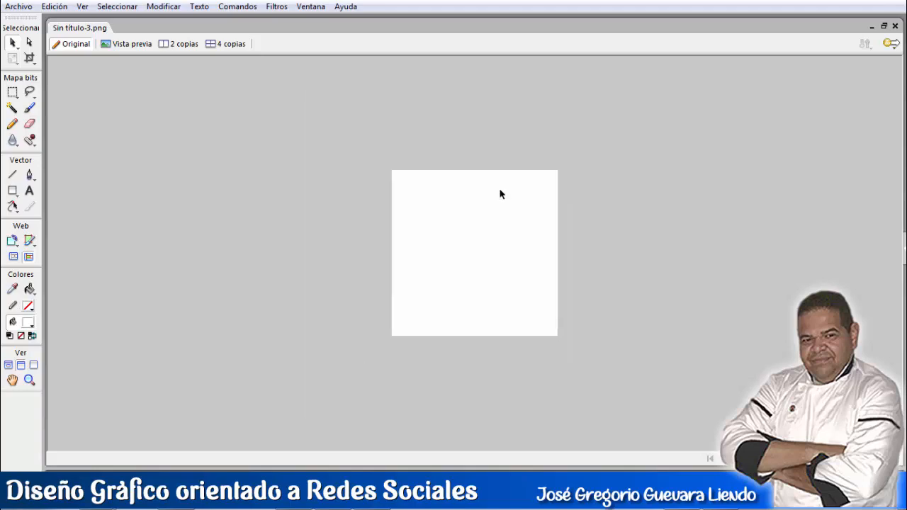
scroll(499, 189, down, 1)
scroll(500, 189, up, 1)
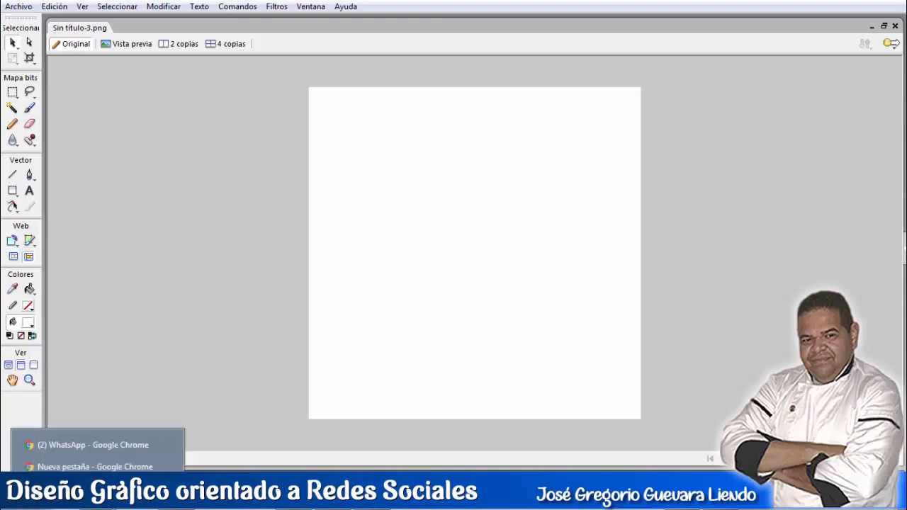
- Switch to Chrome and search Google for images of "pasteleria postres", allowing the site to know the location
click(81, 464)
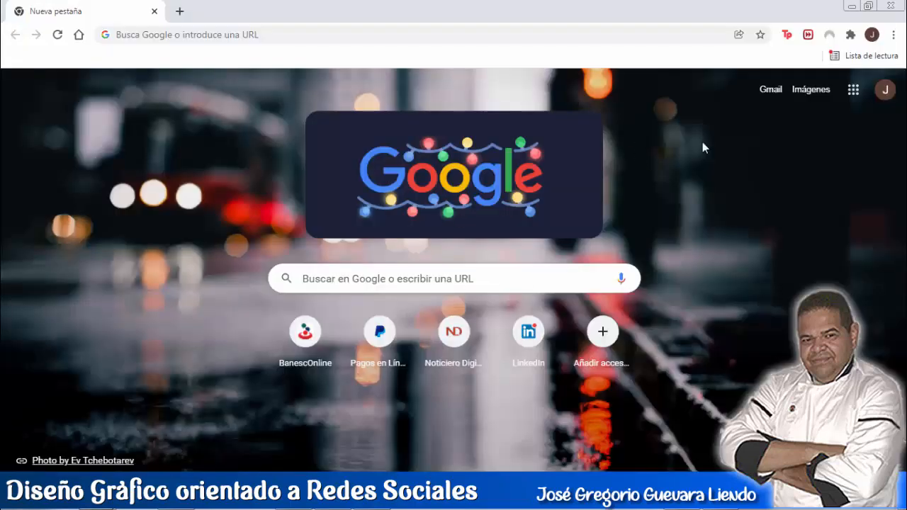
click(541, 278)
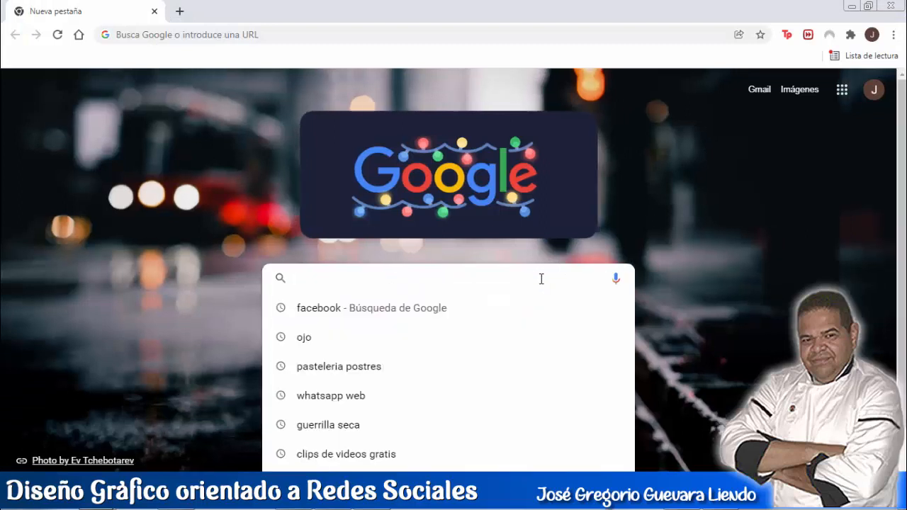
text(pasteleria postres)
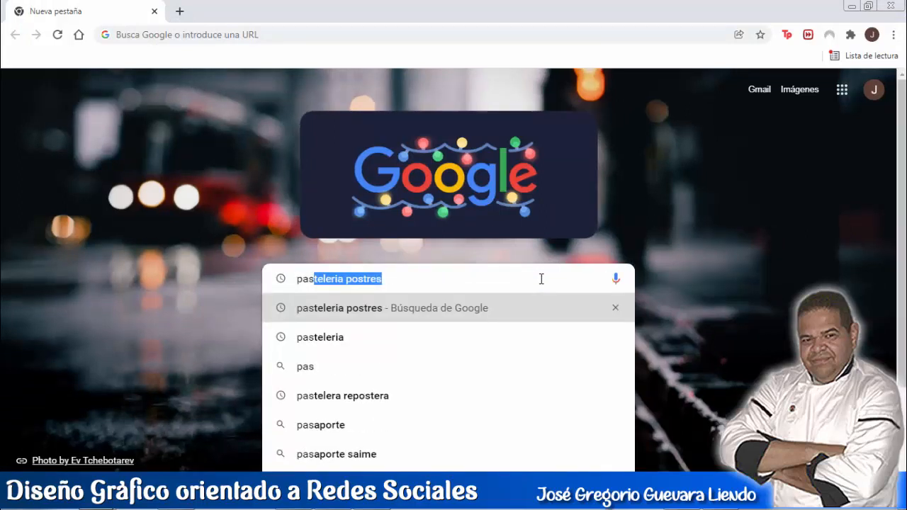
key(Return)
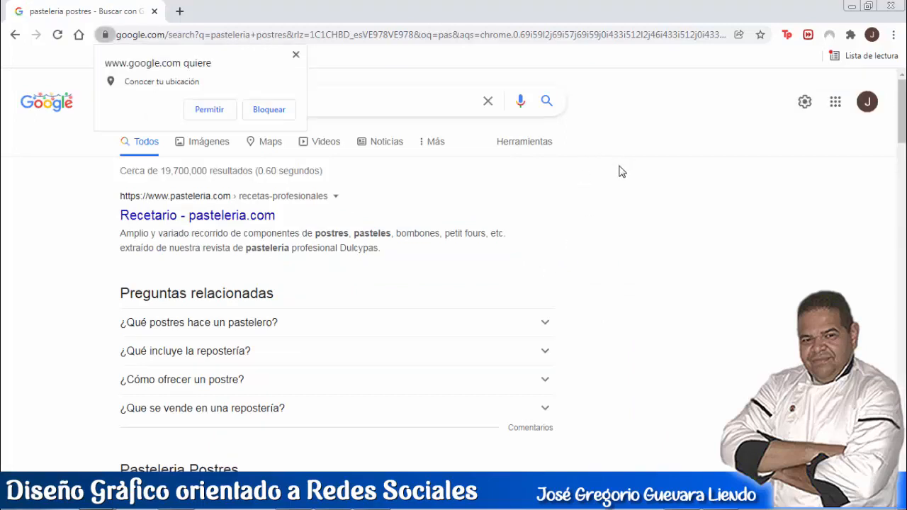
click(208, 113)
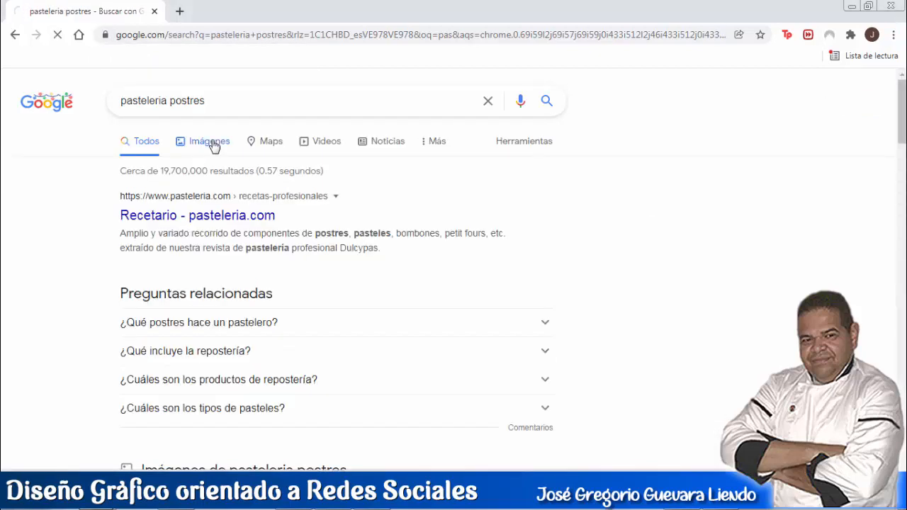
click(210, 142)
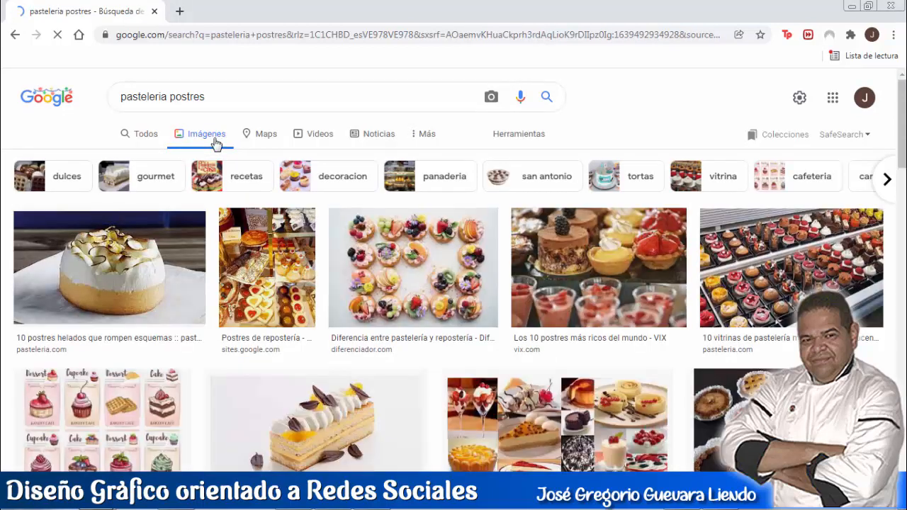
- Look through the dessert image results for a photo suitable as the design's background
scroll(216, 144, down, 2)
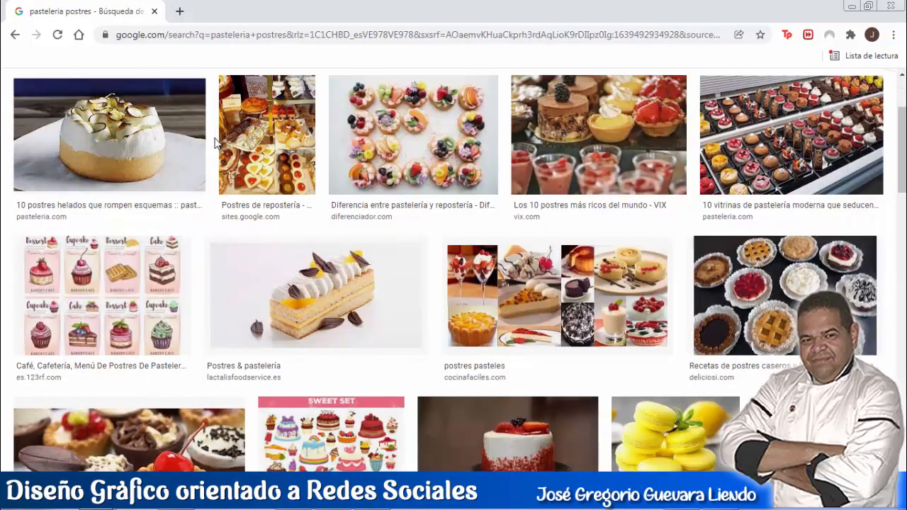
scroll(216, 144, down, 3)
scroll(216, 144, down, 5)
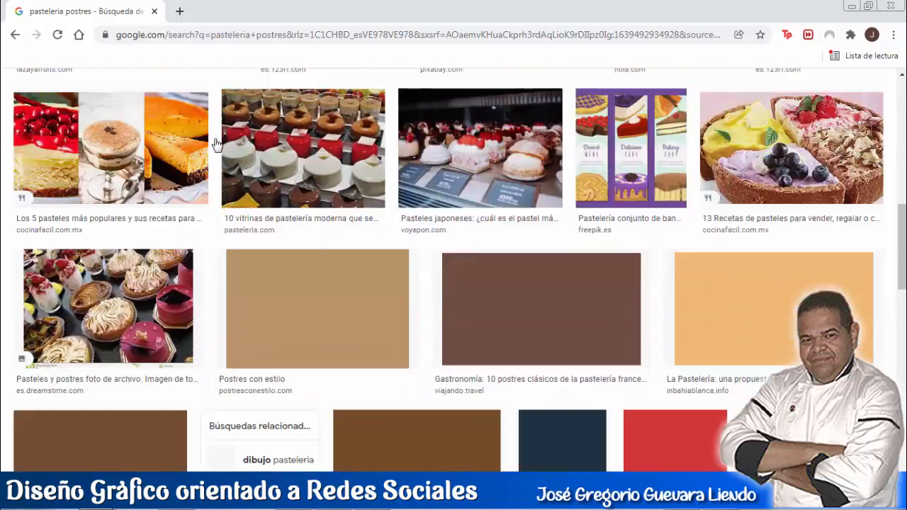
scroll(216, 144, up, 3)
scroll(216, 144, up, 3)
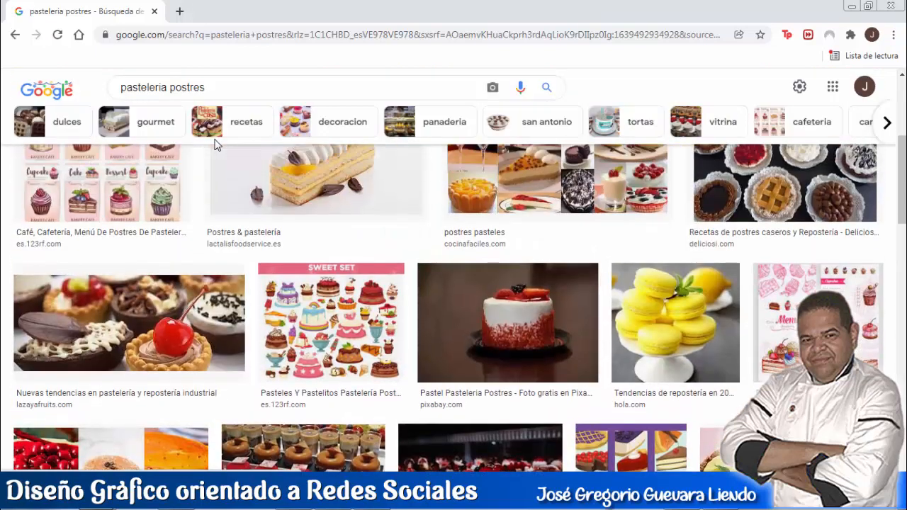
scroll(216, 143, up, 2)
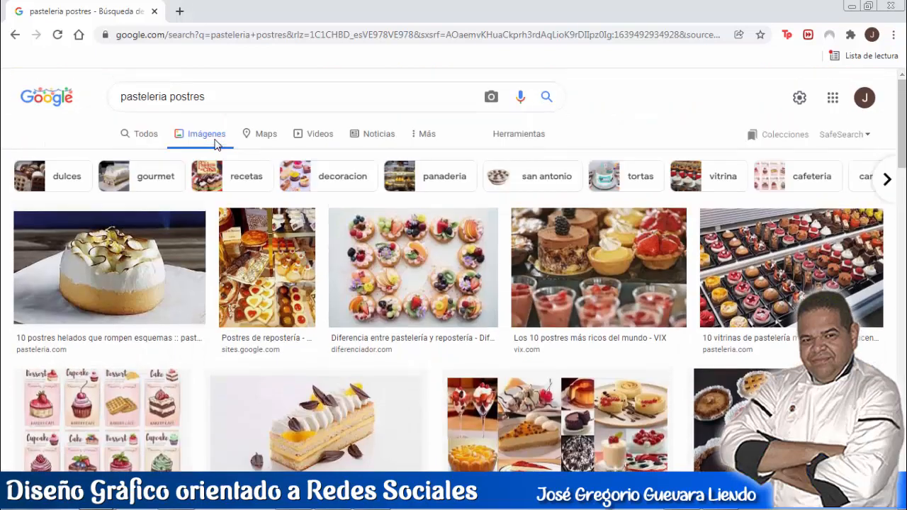
scroll(217, 143, down, 2)
scroll(216, 144, down, 9)
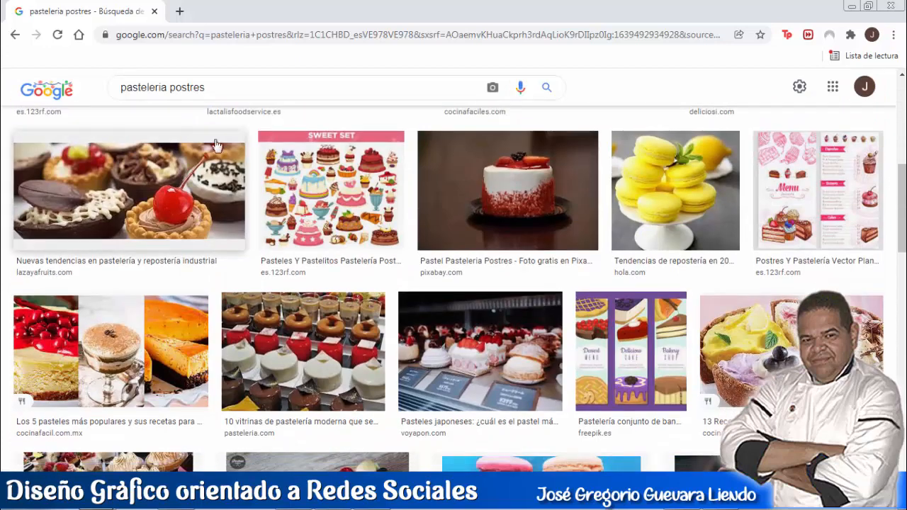
scroll(216, 144, down, 6)
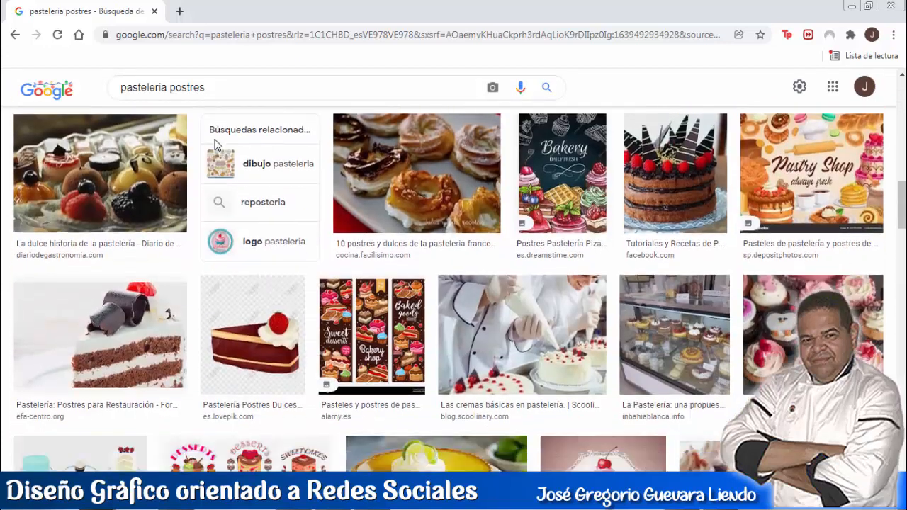
scroll(216, 144, down, 2)
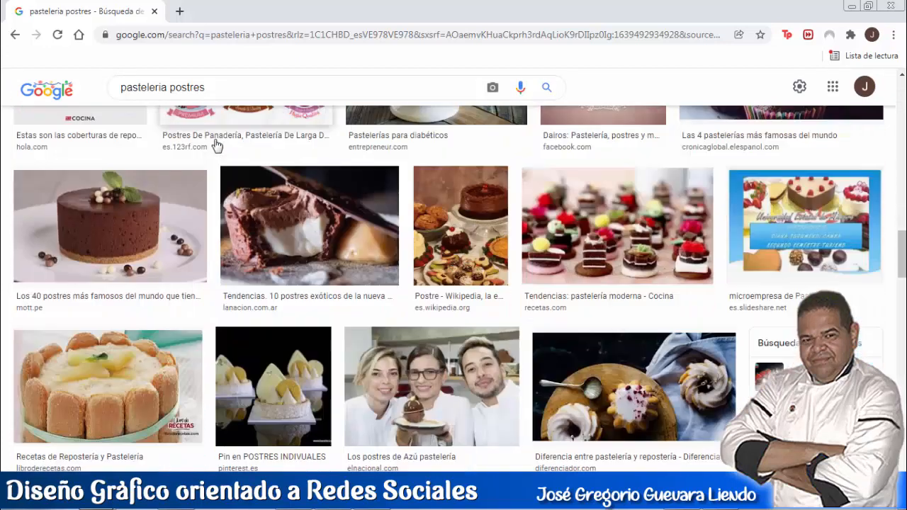
scroll(216, 143, down, 2)
scroll(216, 144, down, 5)
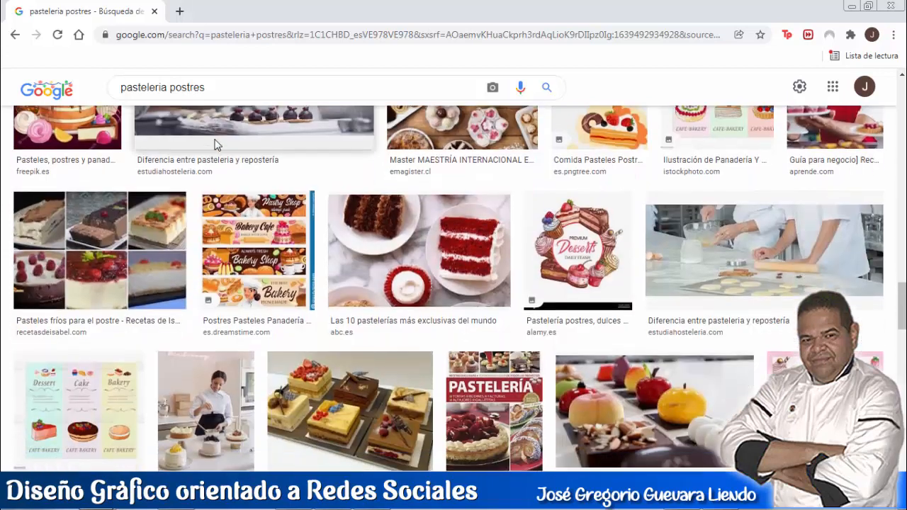
scroll(216, 144, down, 8)
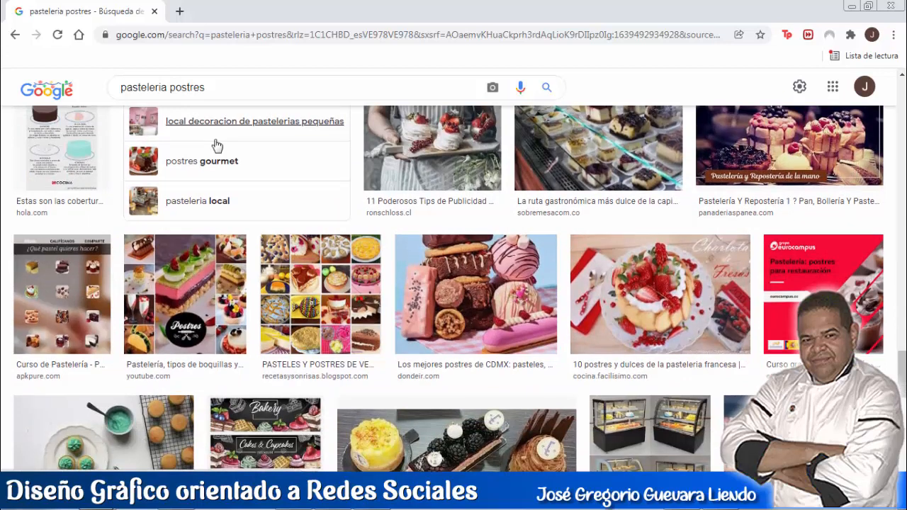
scroll(216, 144, down, 5)
scroll(216, 144, up, 10)
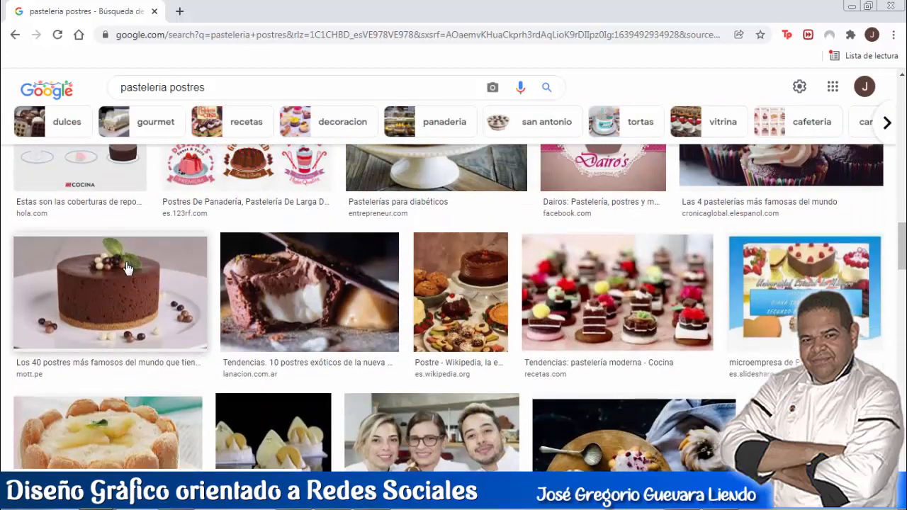
- Open the 1280 × 720 chocolate mousse cake photo from mott.pe and copy the image
click(127, 268)
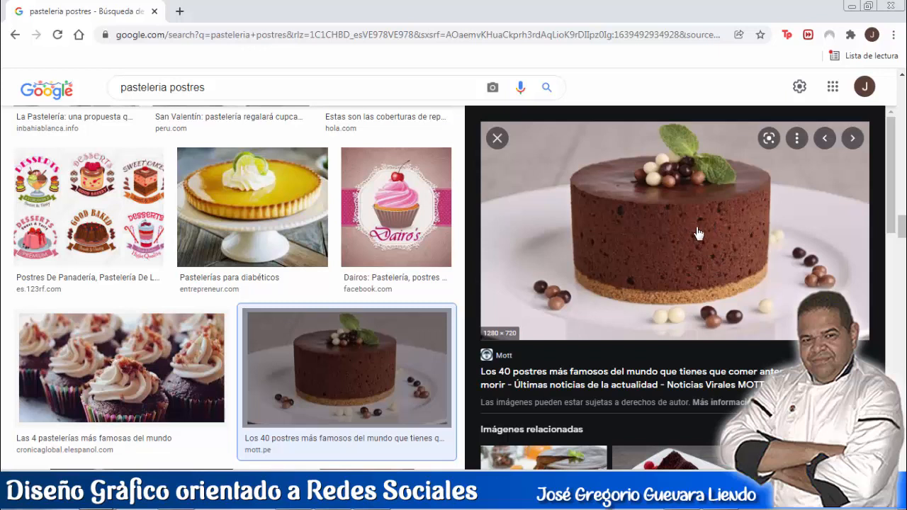
right_click(695, 225)
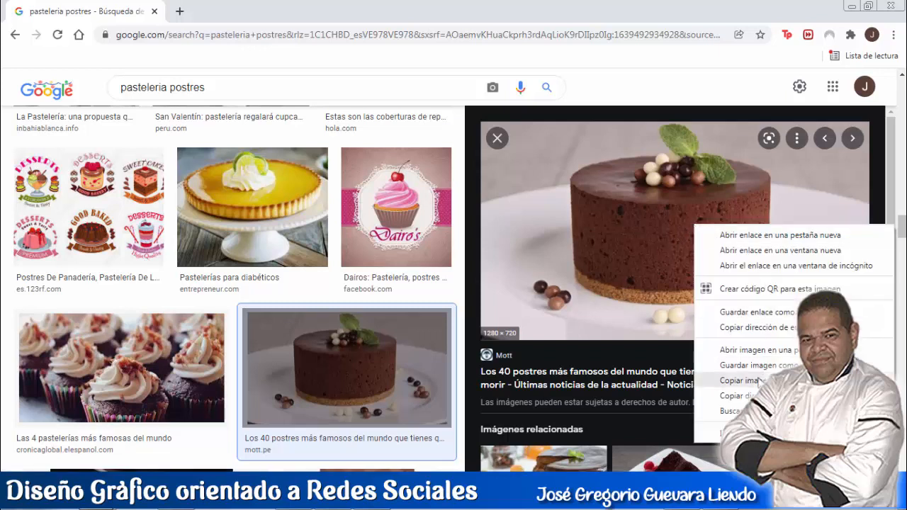
click(758, 381)
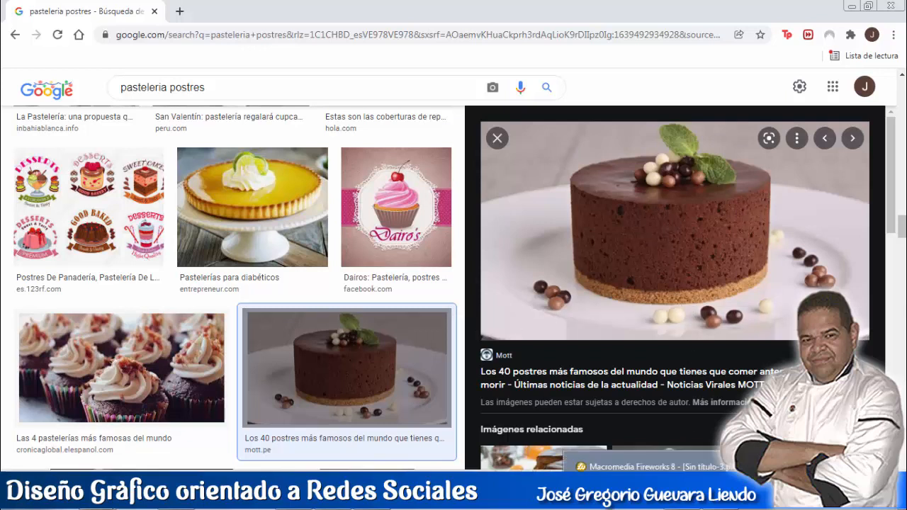
- Switch to Fireworks, paste the cake photo into the blank document and place it over the upper part of the canvas
click(649, 496)
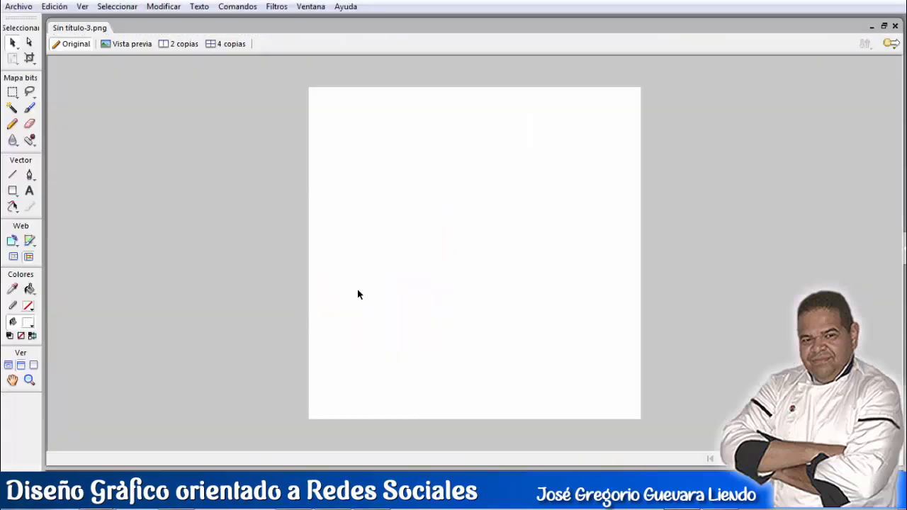
right_click(361, 157)
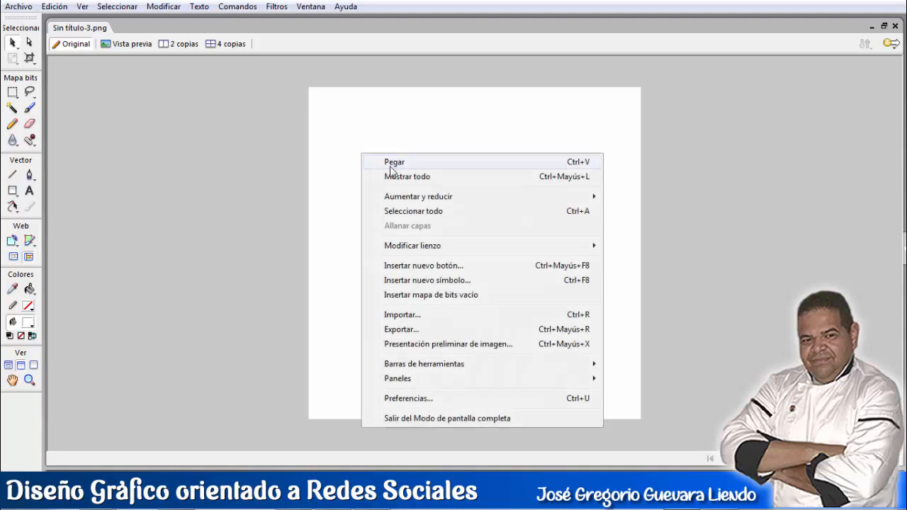
click(386, 161)
drag(390, 172, 457, 190)
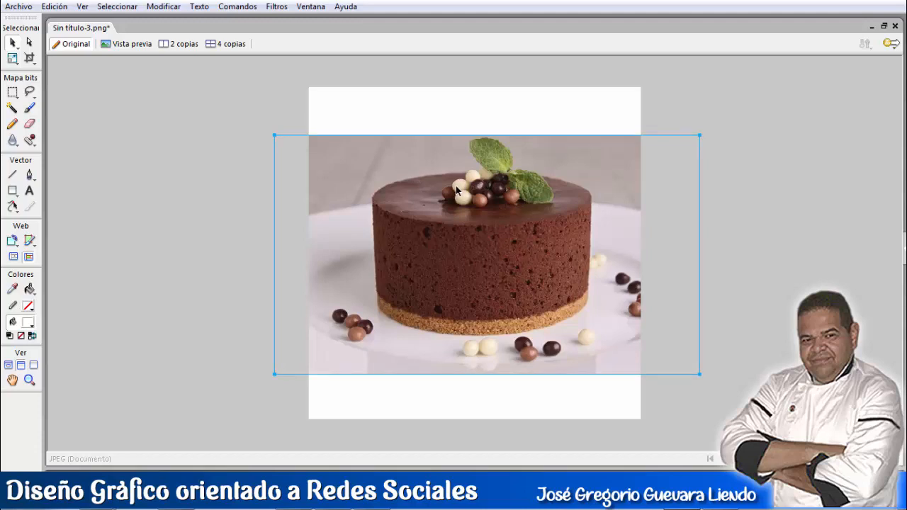
drag(456, 186, 481, 168)
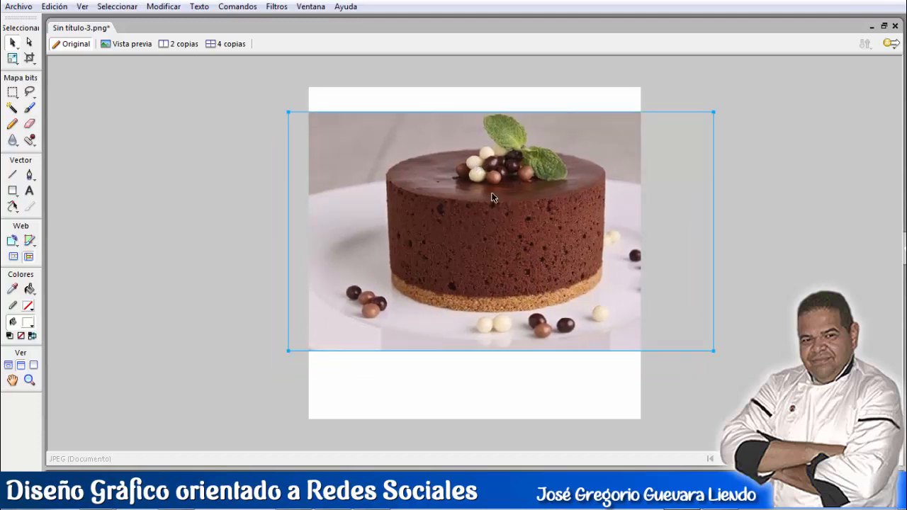
- Scale the cake photo up proportionally until its top and bottom edges match the canvas height, covering the whole canvas
click(13, 59)
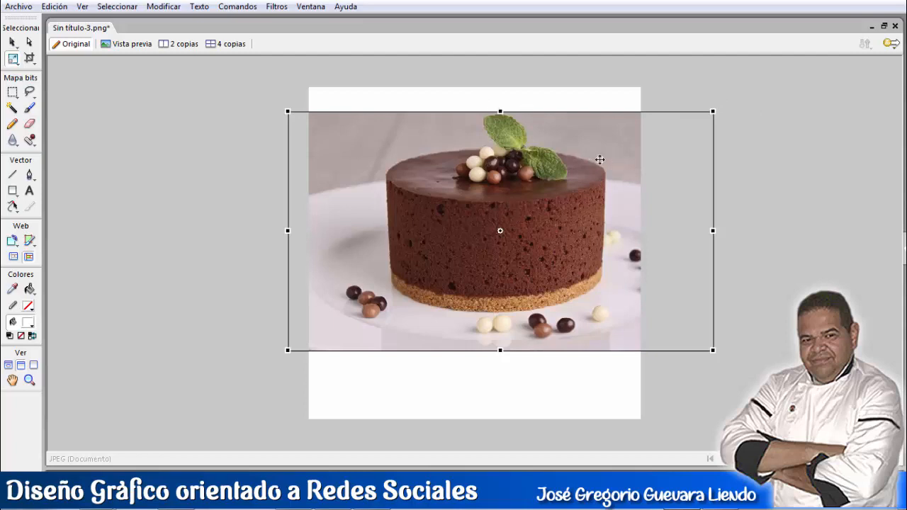
drag(713, 112, 782, 72)
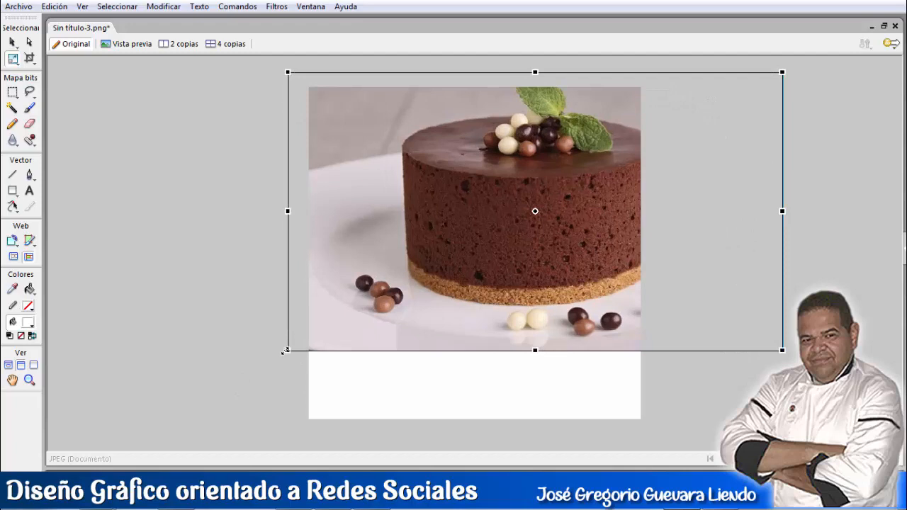
drag(287, 350, 171, 432)
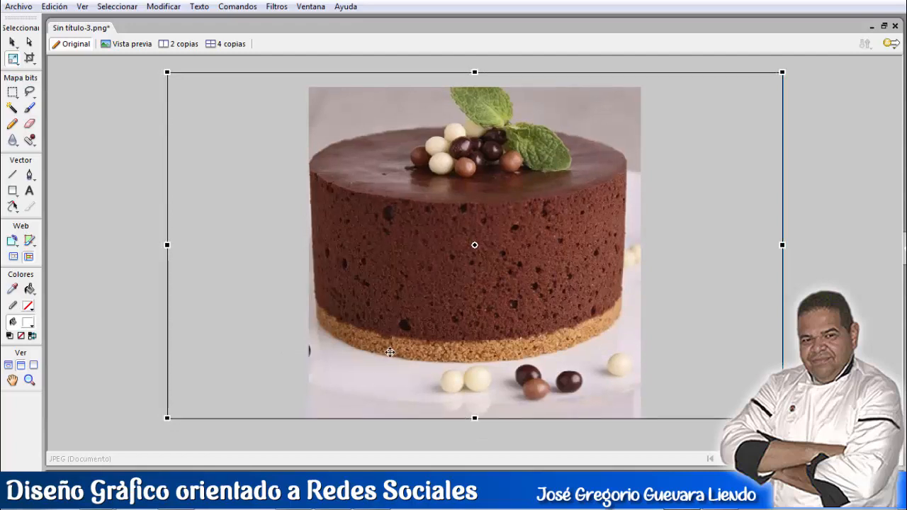
drag(390, 352, 394, 352)
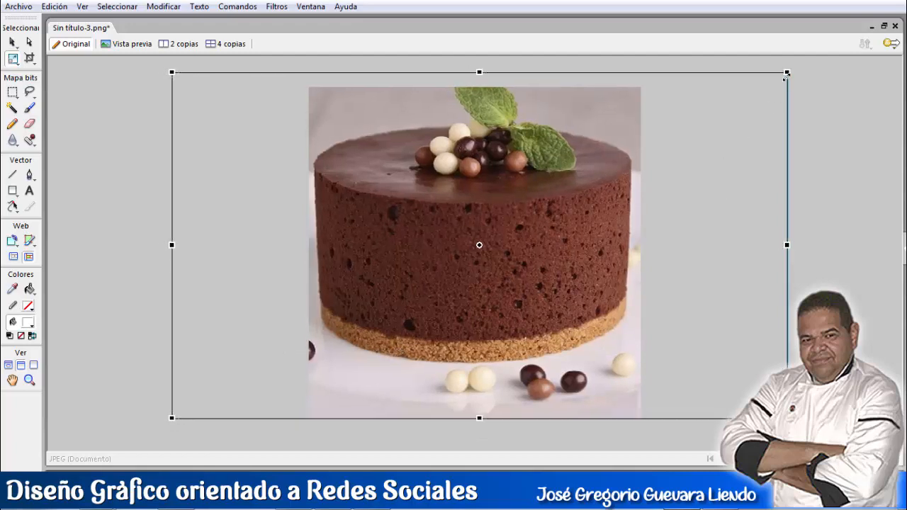
drag(787, 73, 763, 86)
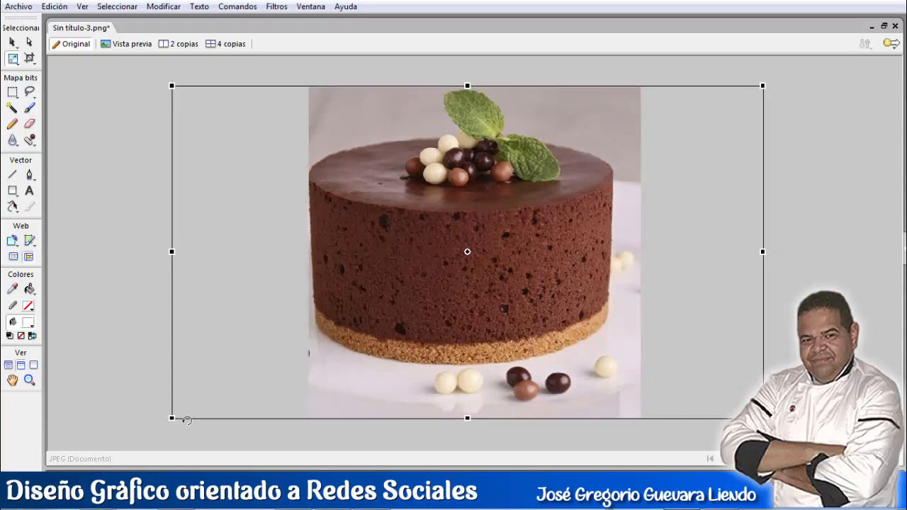
double_click(528, 310)
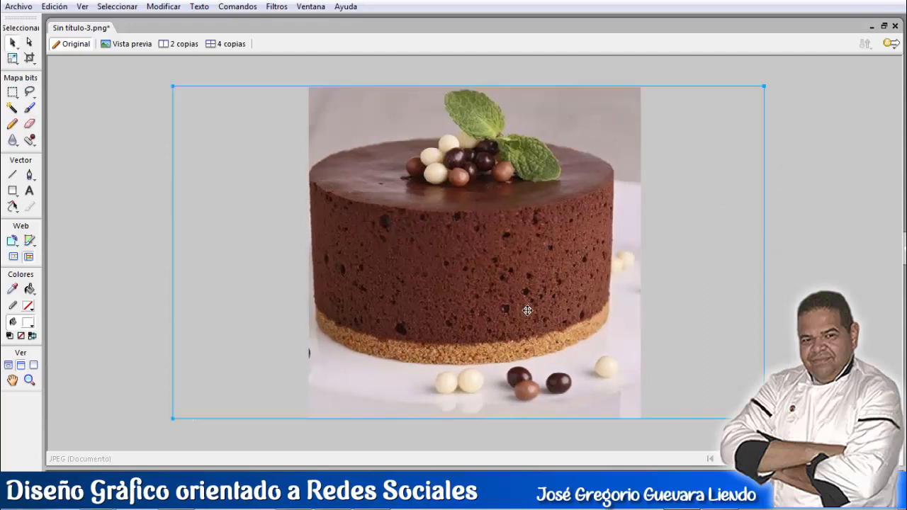
- Nudge the cake photo slightly to the right so the cake sits centred on the canvas
key(Right)
key(Right)
key(Right)
key(Right)
key(Right)
key(Right)
key(Right)
key(Right)
key(Right)
key(Right)
key(Right)
key(Right)
key(Right)
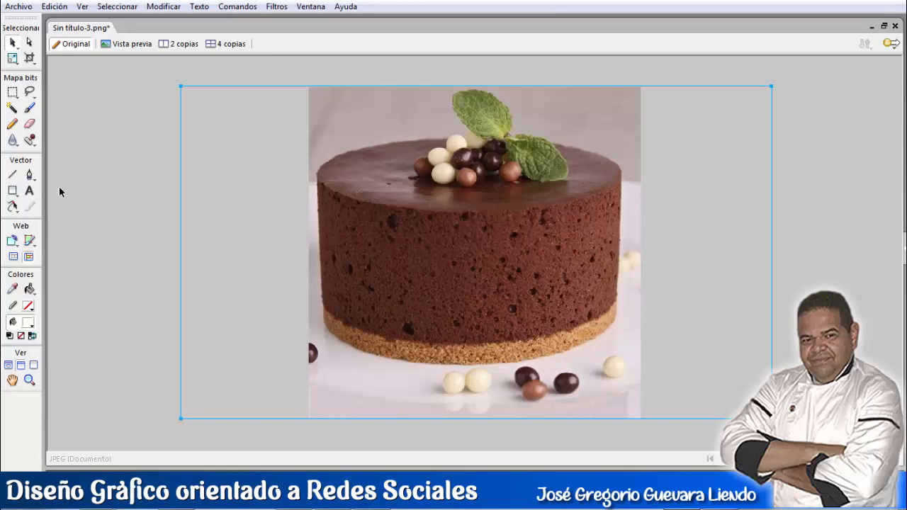
- Examine the variants of the marquee, lasso, blur and rubber stamp tools, and return to the Pointer tool
click(17, 101)
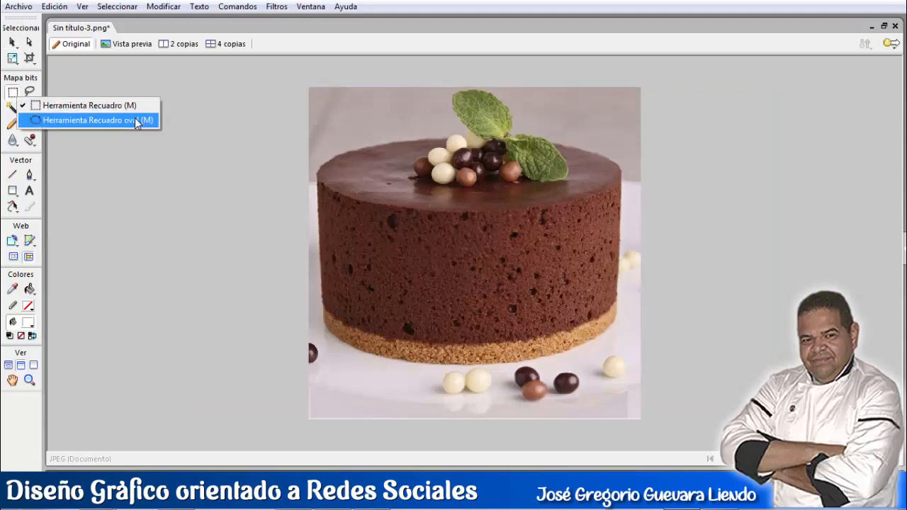
click(95, 105)
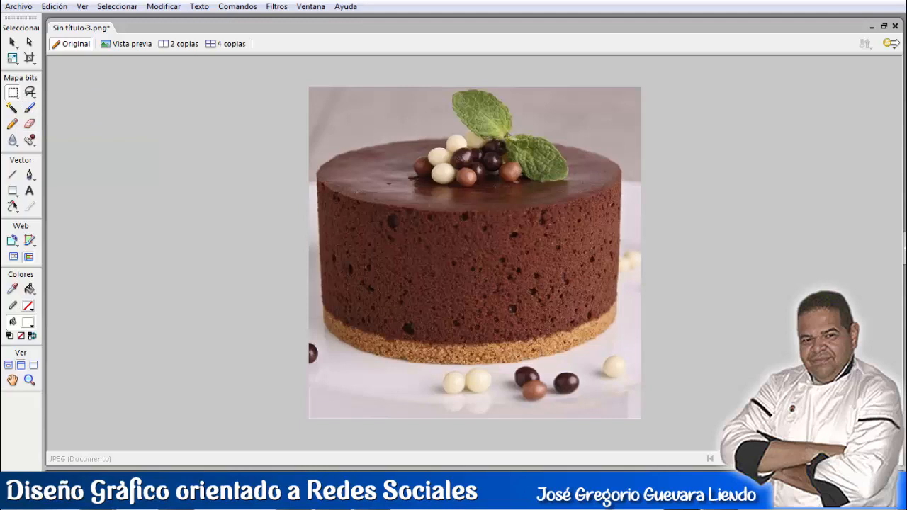
click(37, 103)
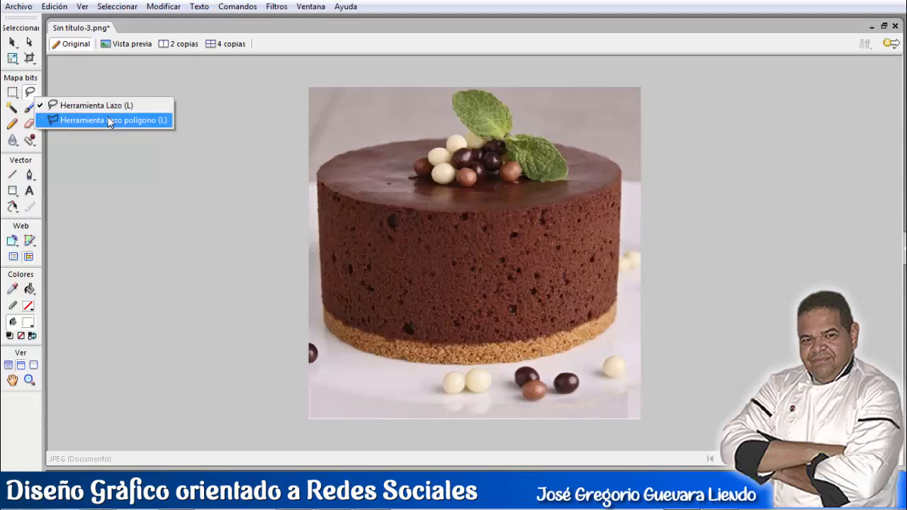
click(110, 120)
click(12, 41)
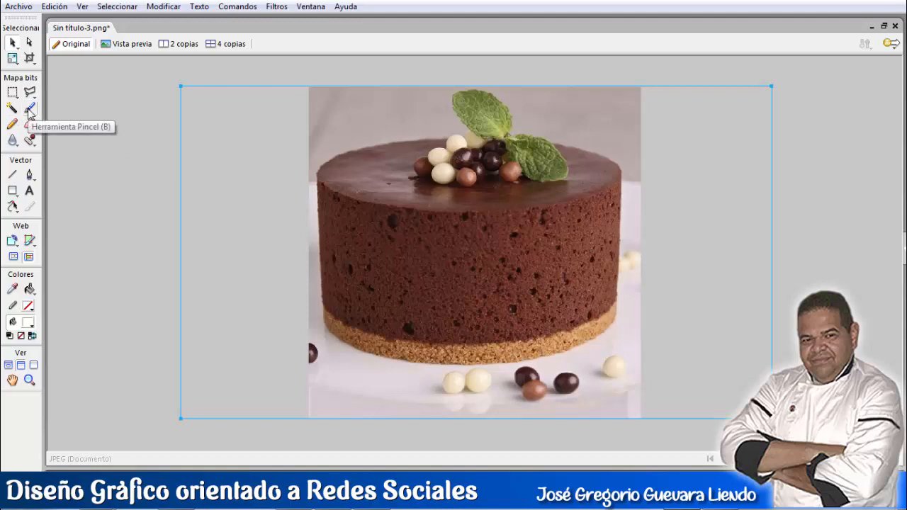
click(16, 148)
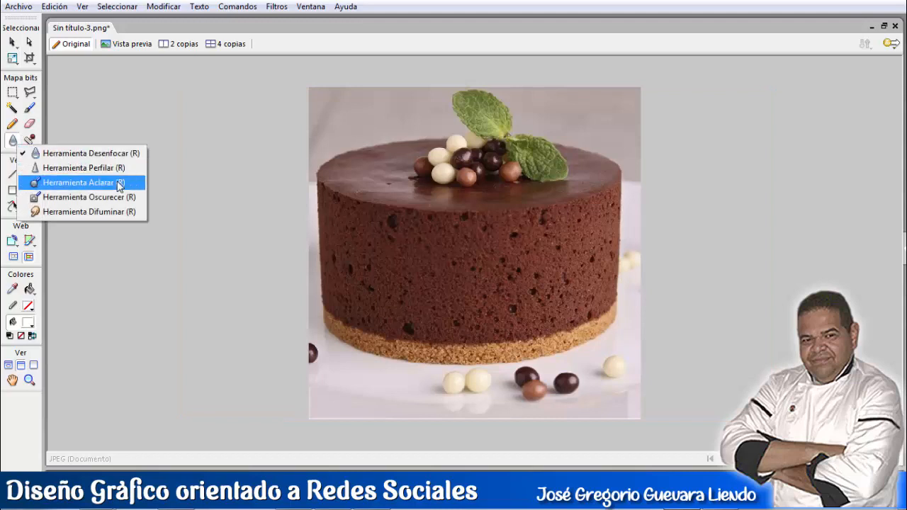
click(175, 119)
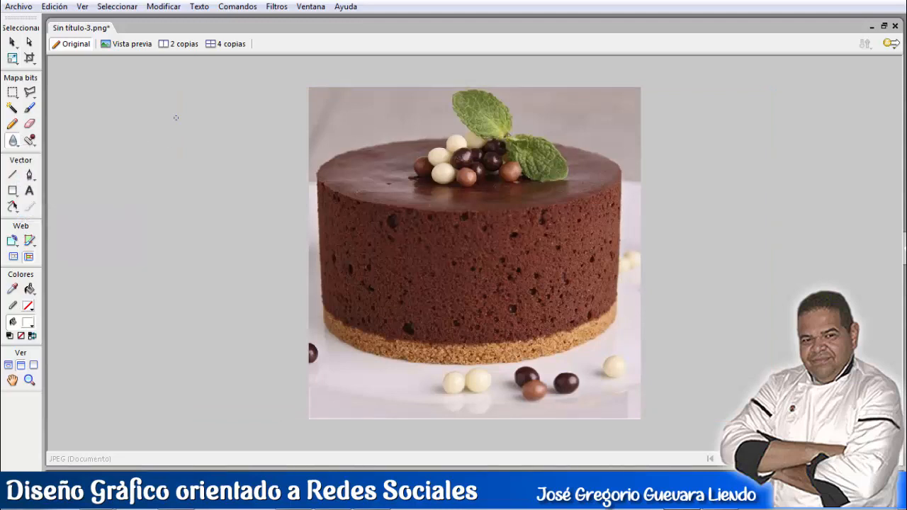
click(32, 142)
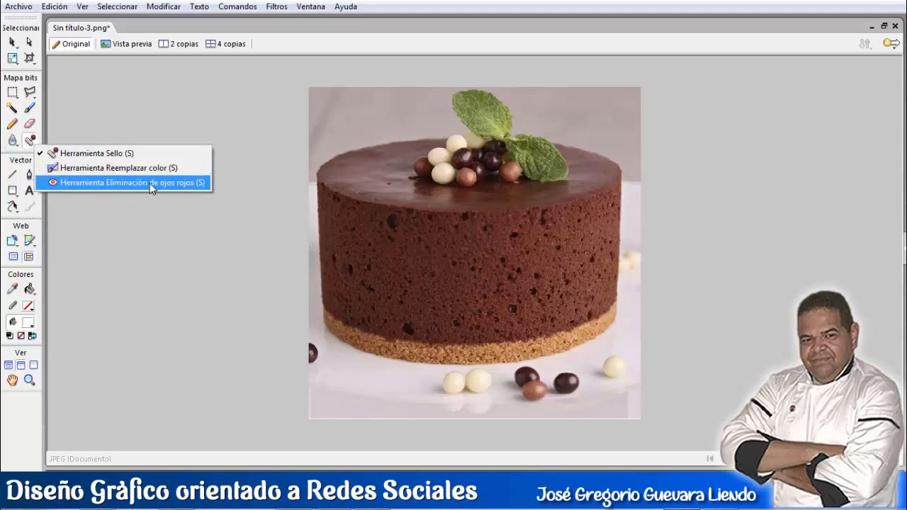
click(233, 165)
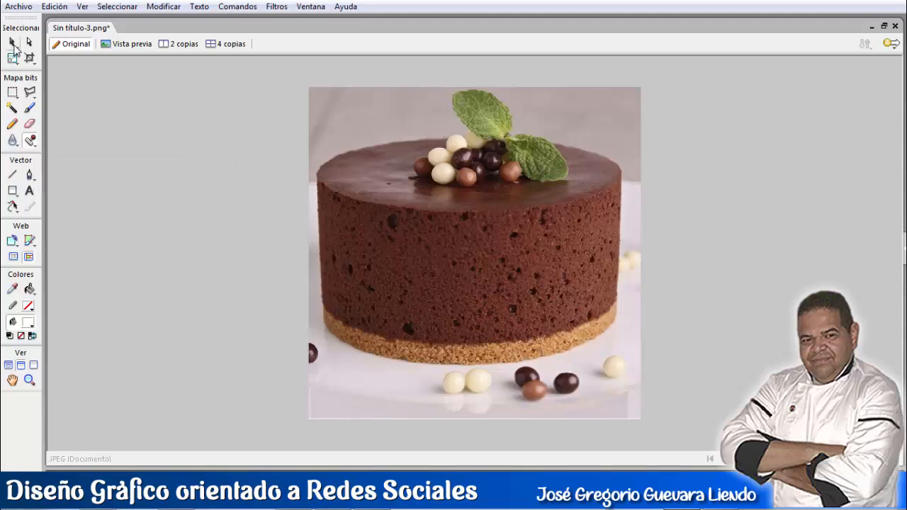
click(13, 43)
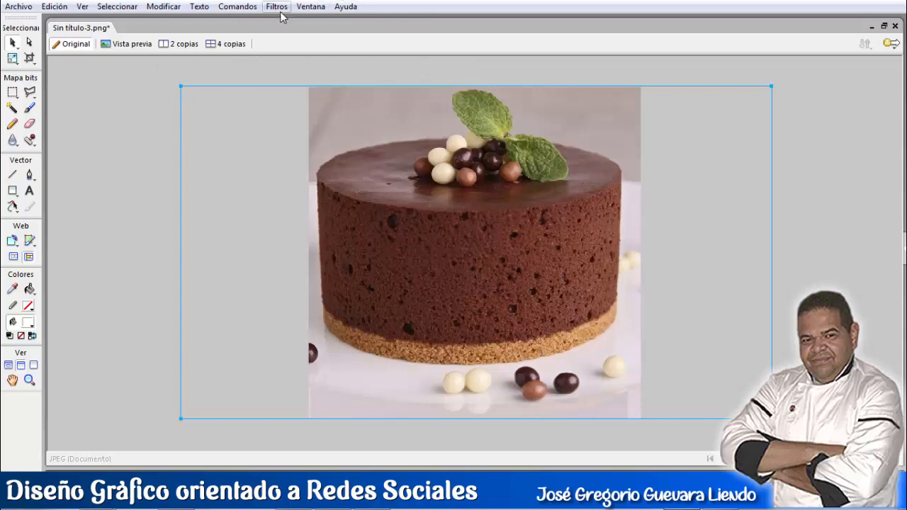
- Add a border to the cake image using the Blue Green pattern and a frame size of 25
click(238, 7)
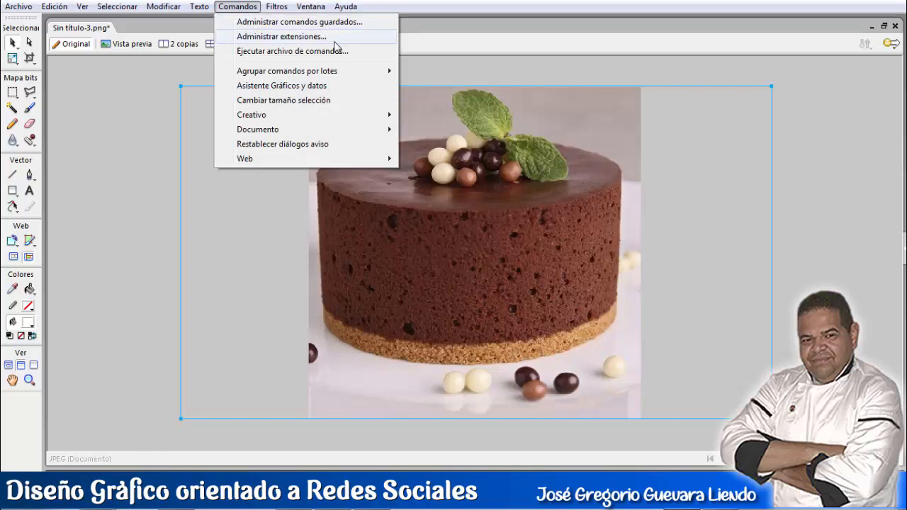
mouse_move(337, 75)
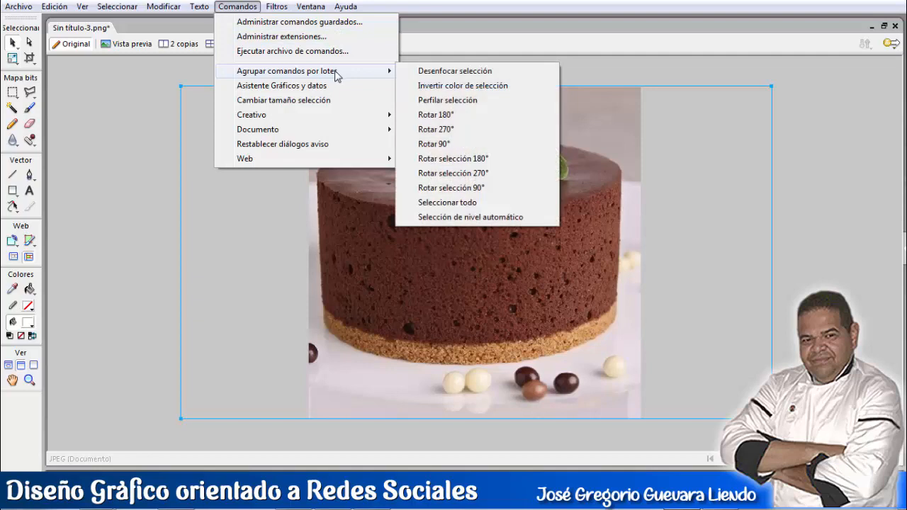
mouse_move(307, 119)
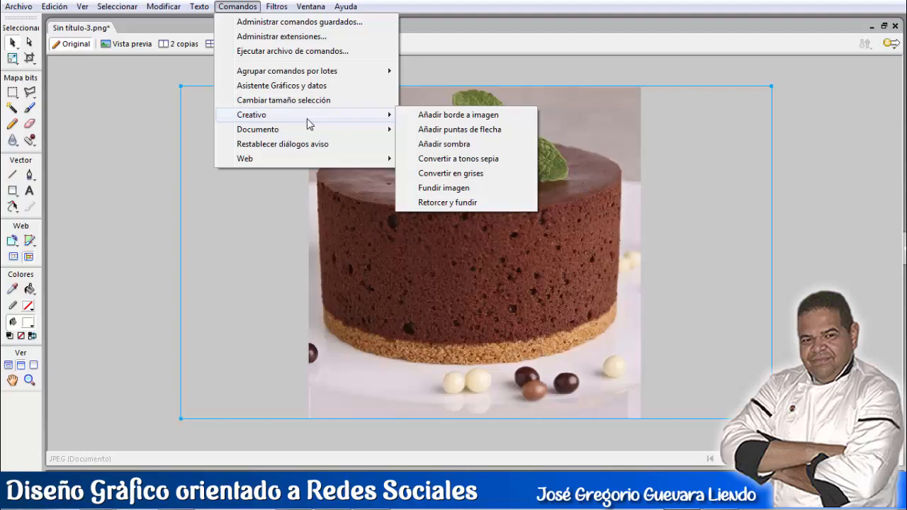
click(441, 116)
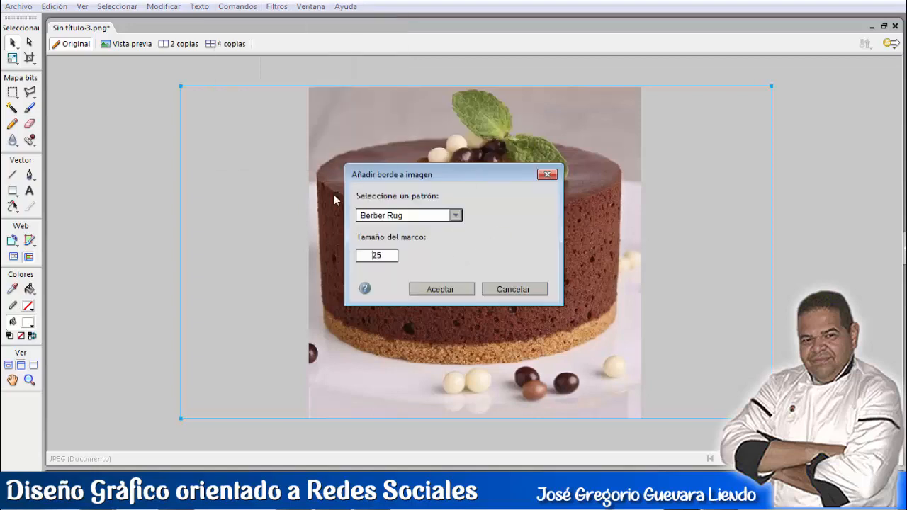
click(455, 216)
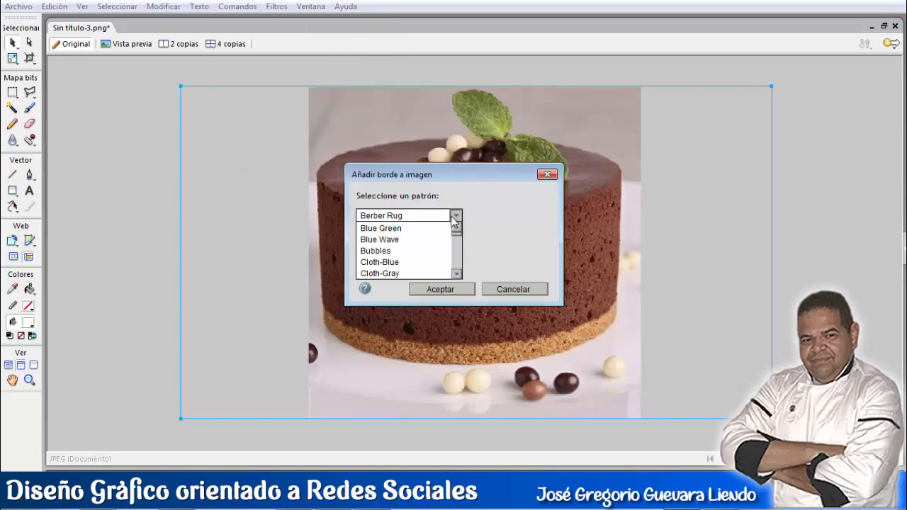
click(402, 229)
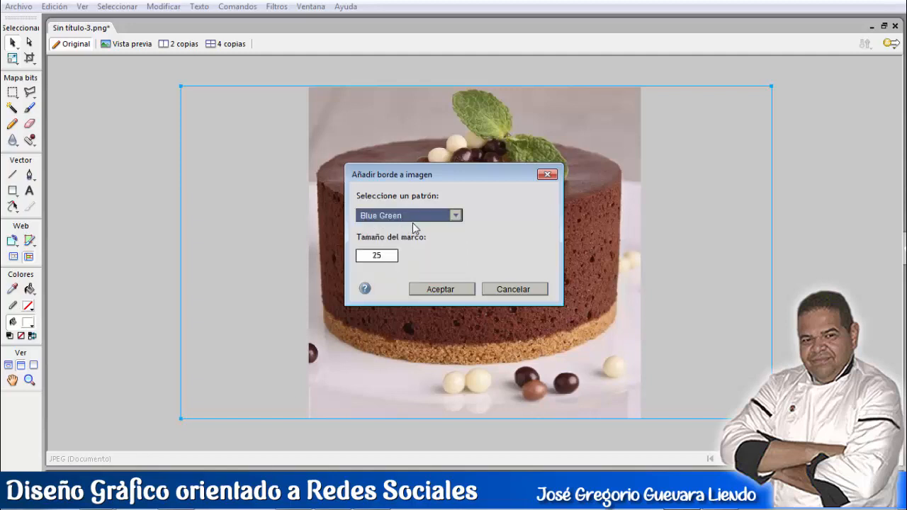
click(454, 287)
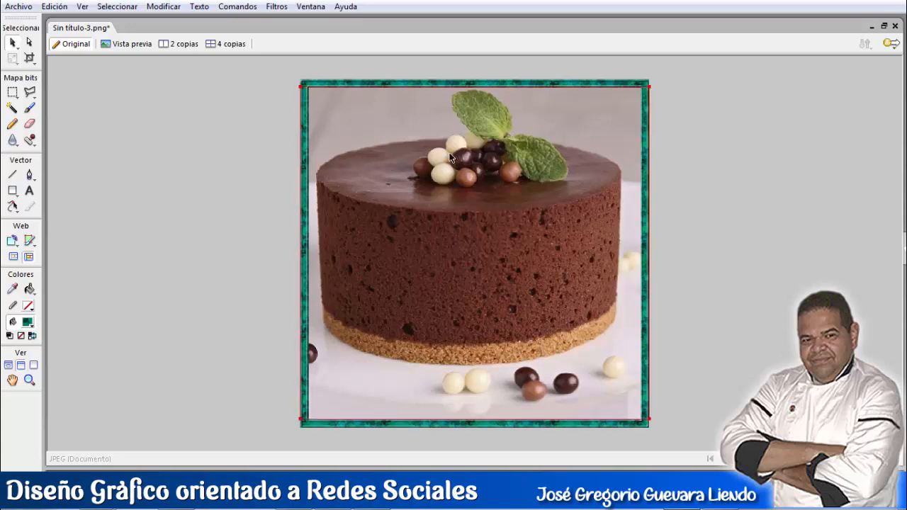
- Undo the image border, redo it for comparison, and undo it again
key(ctrl+z)
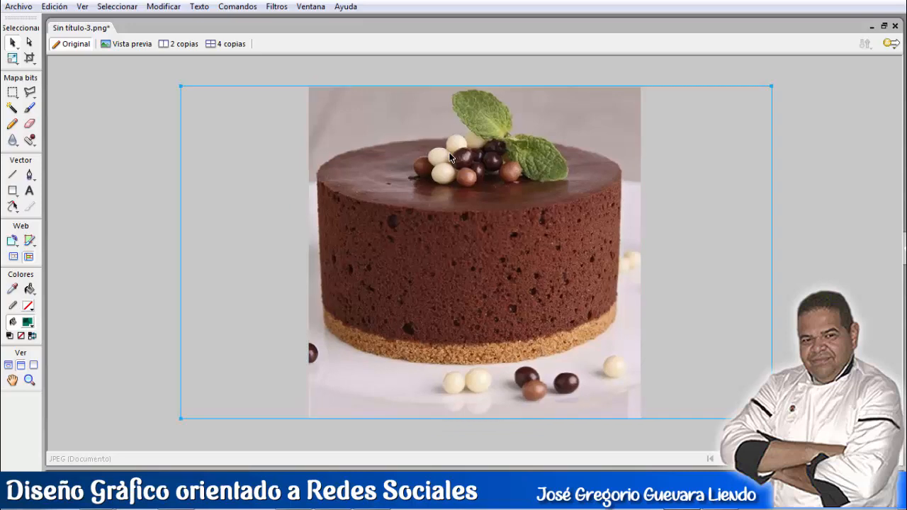
click(57, 8)
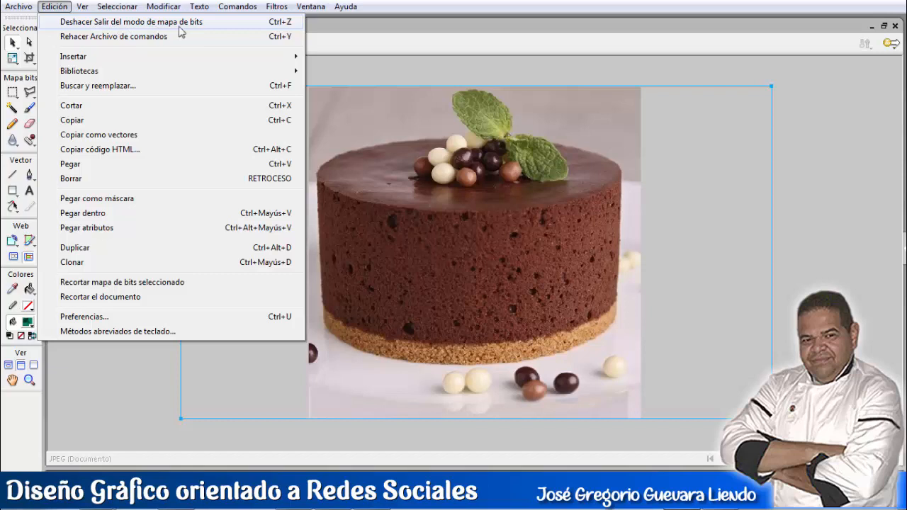
click(142, 36)
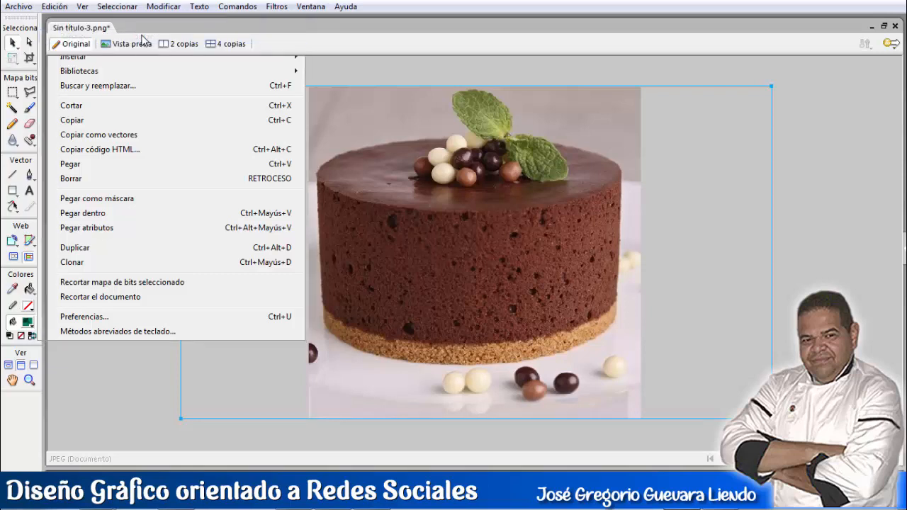
click(55, 6)
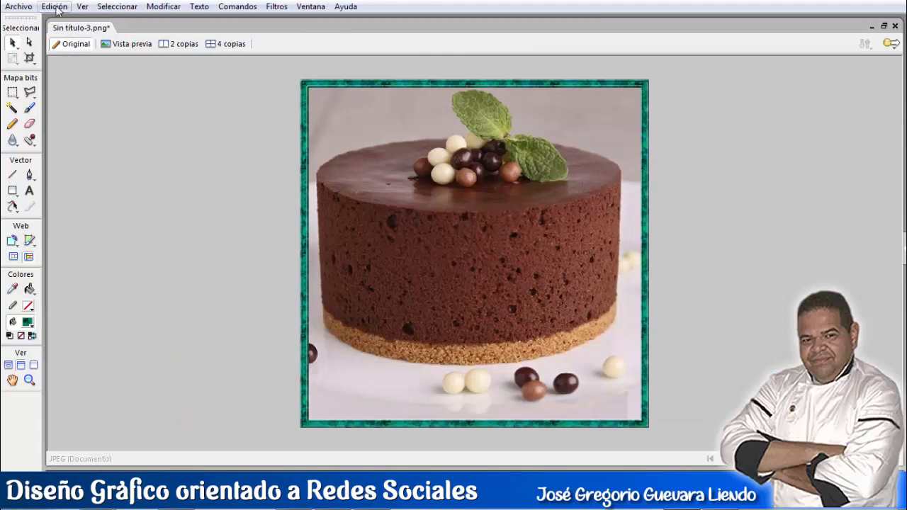
click(78, 25)
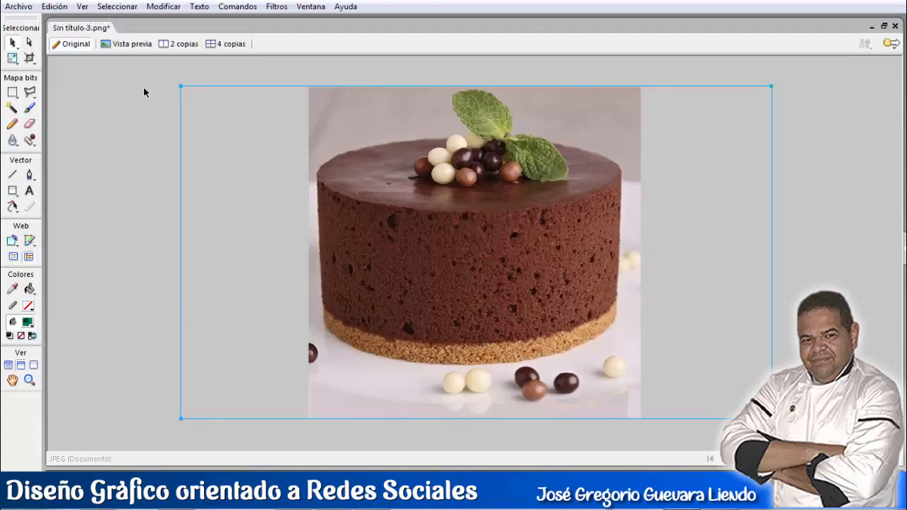
- Try converting the cake photo to sepia tones and undo the conversion
click(235, 8)
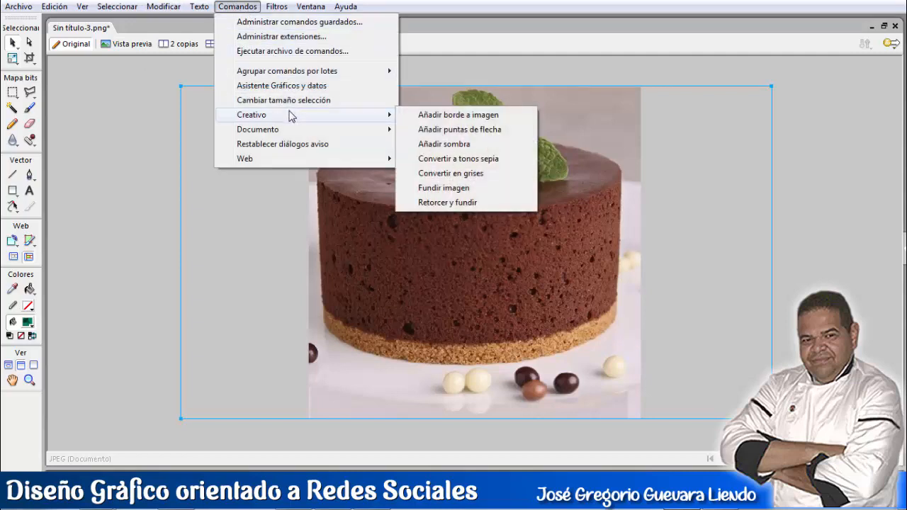
click(467, 161)
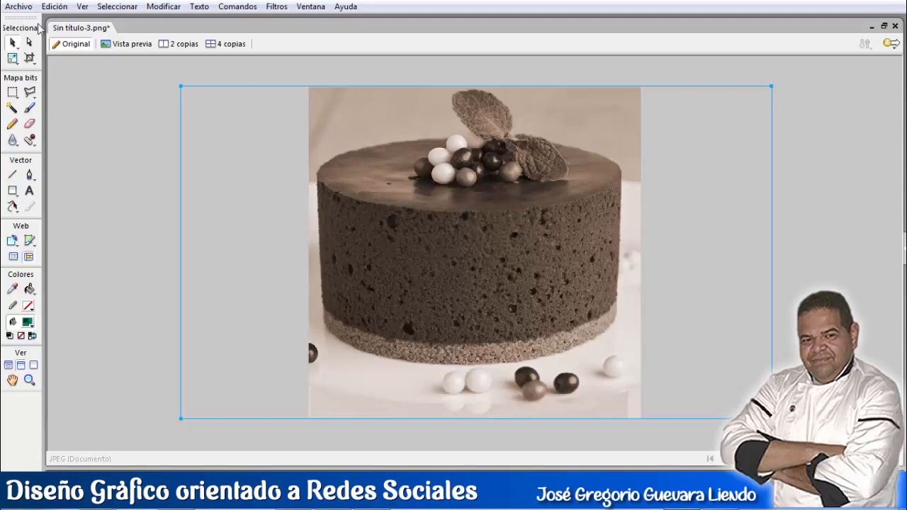
click(55, 7)
click(62, 23)
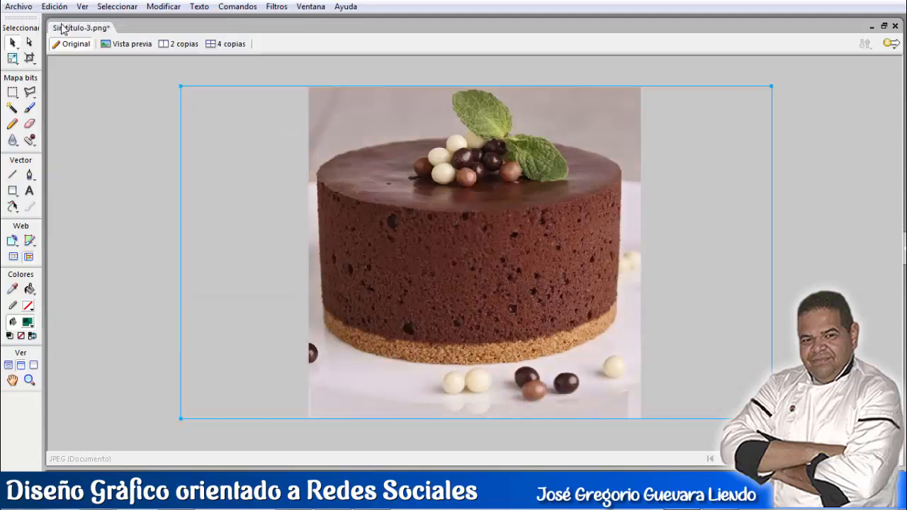
- Try converting the cake photo to greyscale and undo the conversion
click(241, 7)
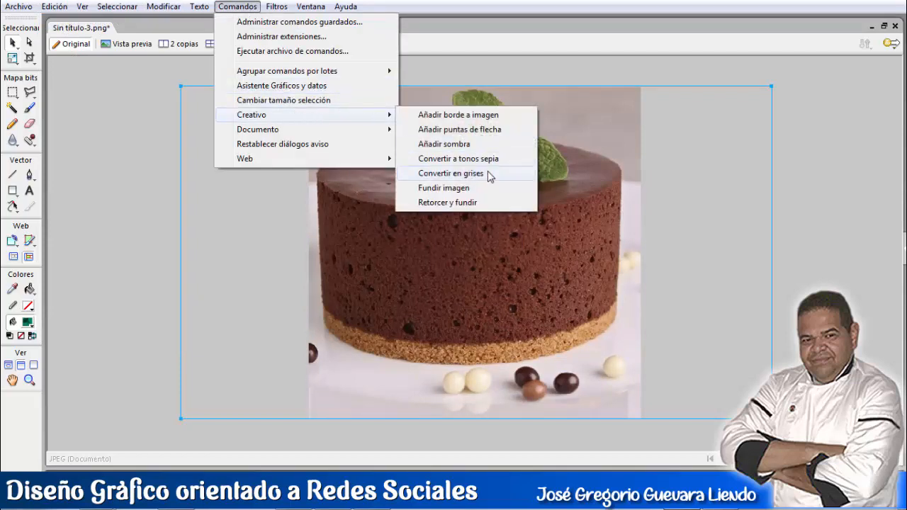
click(488, 174)
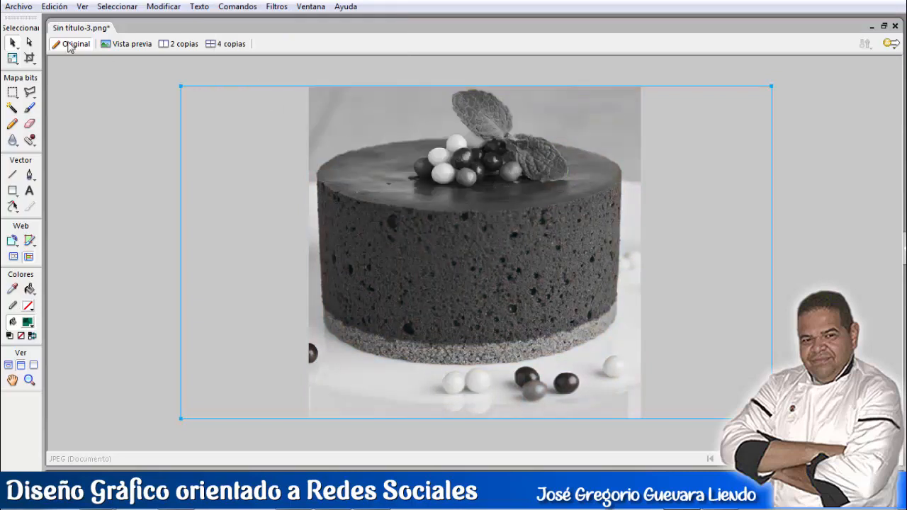
click(60, 9)
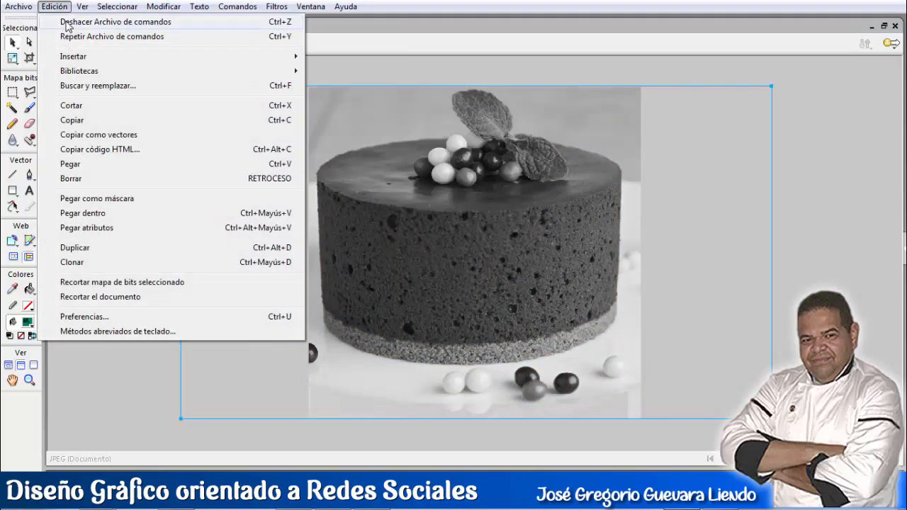
click(67, 24)
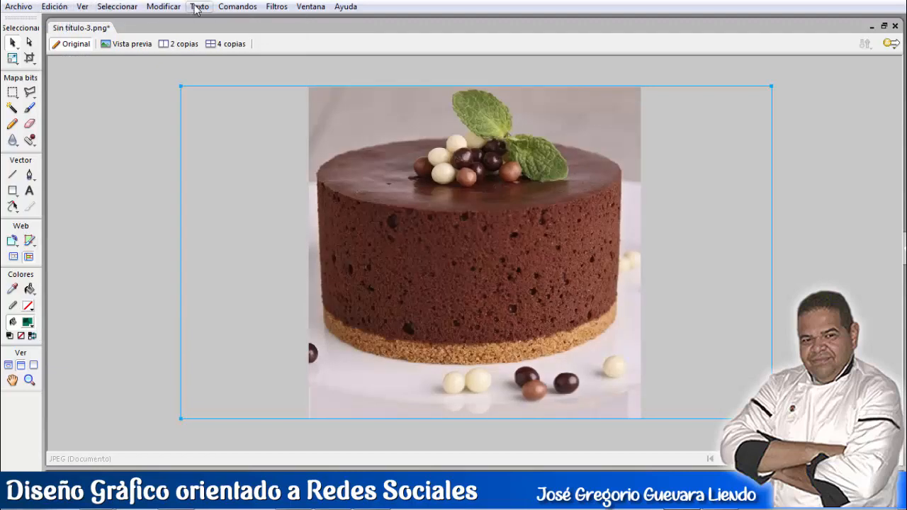
- Apply the Fundir imagen effect to the cake photo with the preset that fades out towards the right side
click(238, 7)
mouse_move(289, 119)
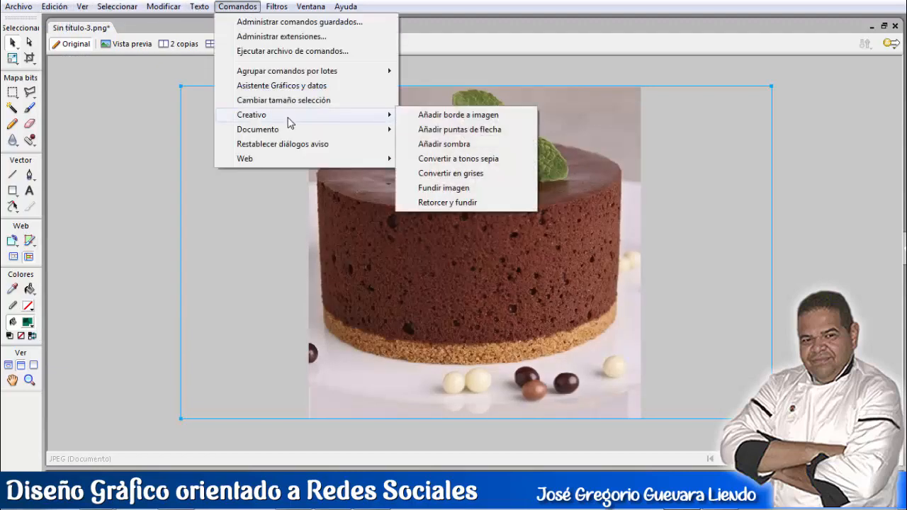
click(454, 189)
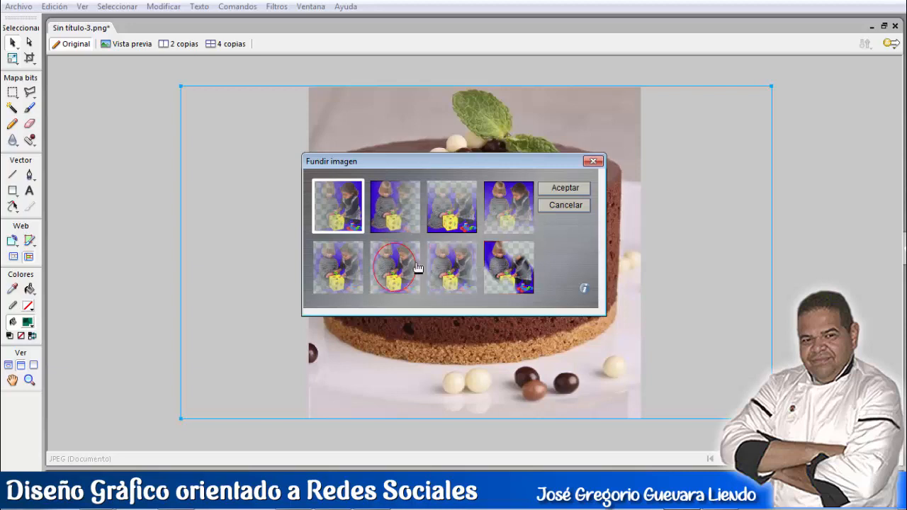
click(389, 219)
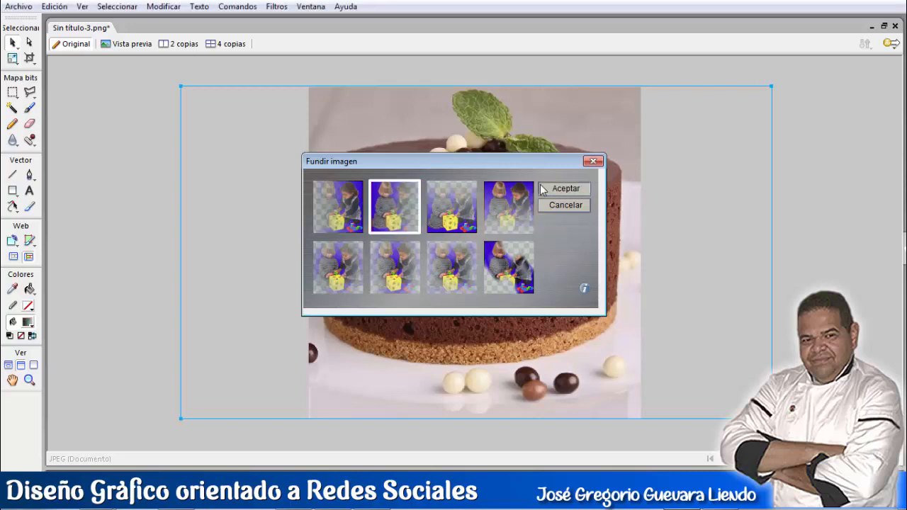
click(565, 188)
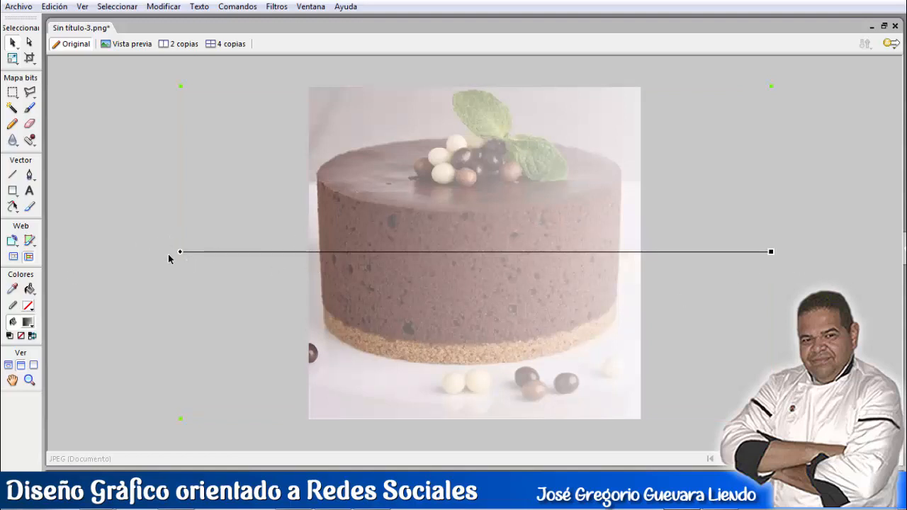
- Adjust the start and end of the fade gradient so the cake photo fades horizontally from inside the cake to the canvas's right edge
drag(183, 254, 302, 254)
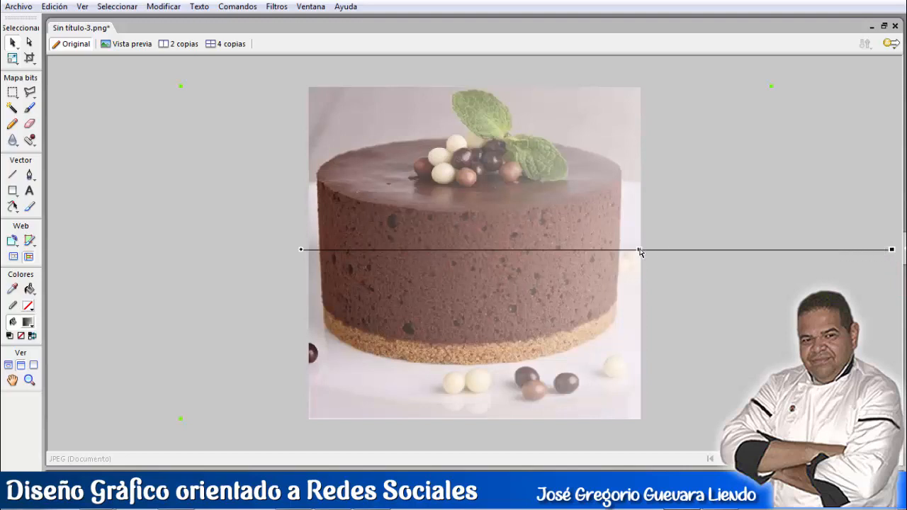
drag(891, 250, 639, 251)
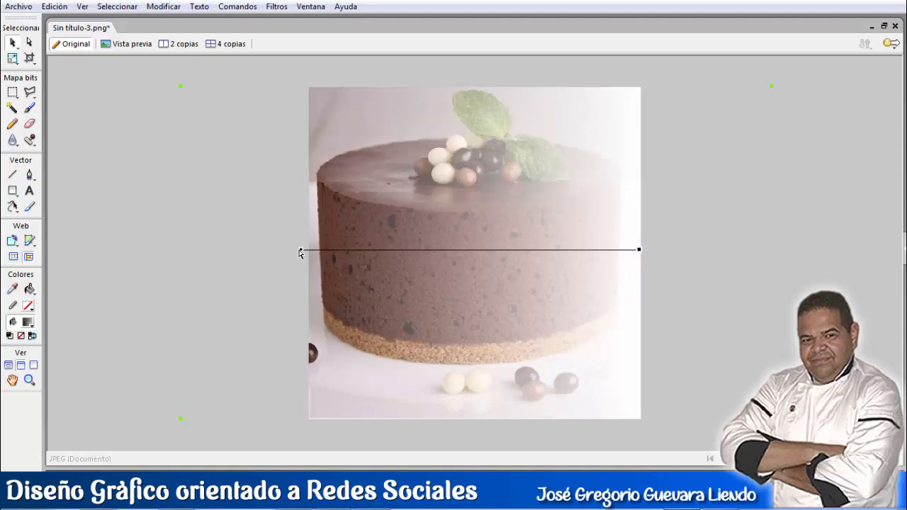
drag(300, 253, 382, 253)
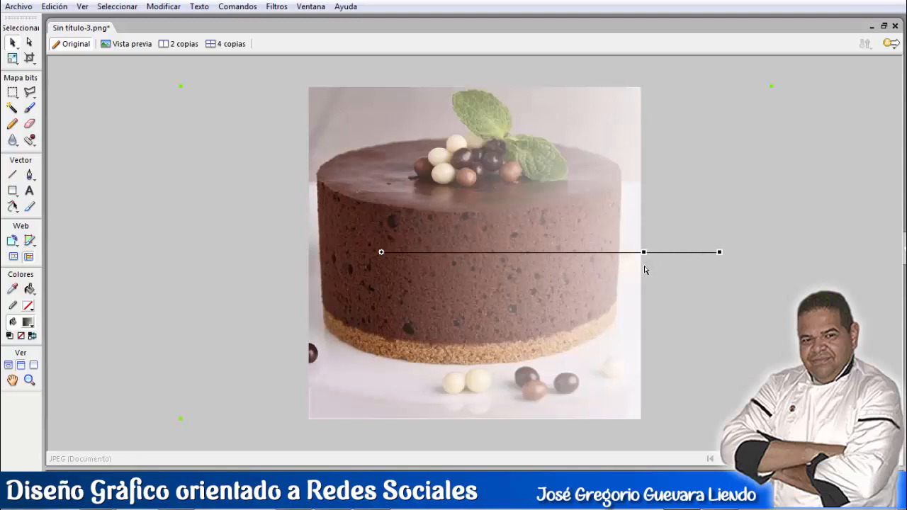
drag(645, 270, 645, 269)
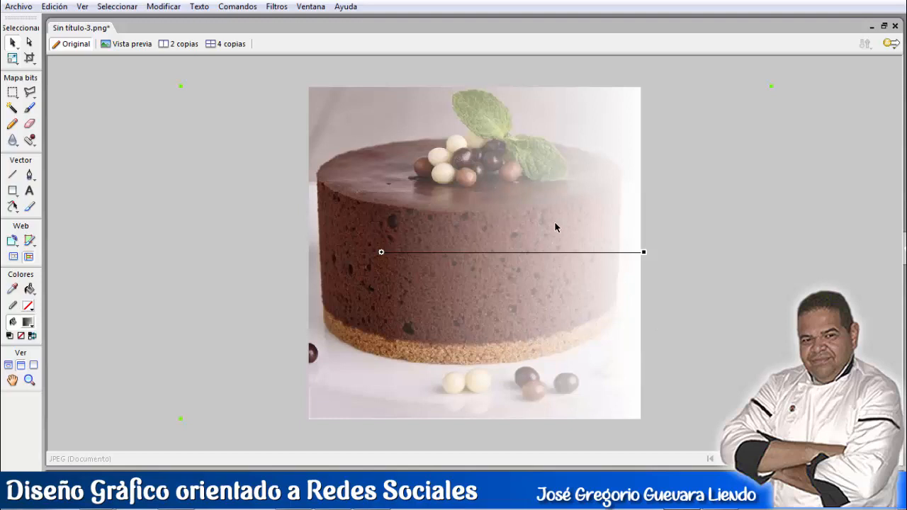
- Reorient the fade gradient diagonally from the canvas's lower-left corner to its upper-right corner
drag(644, 252, 640, 92)
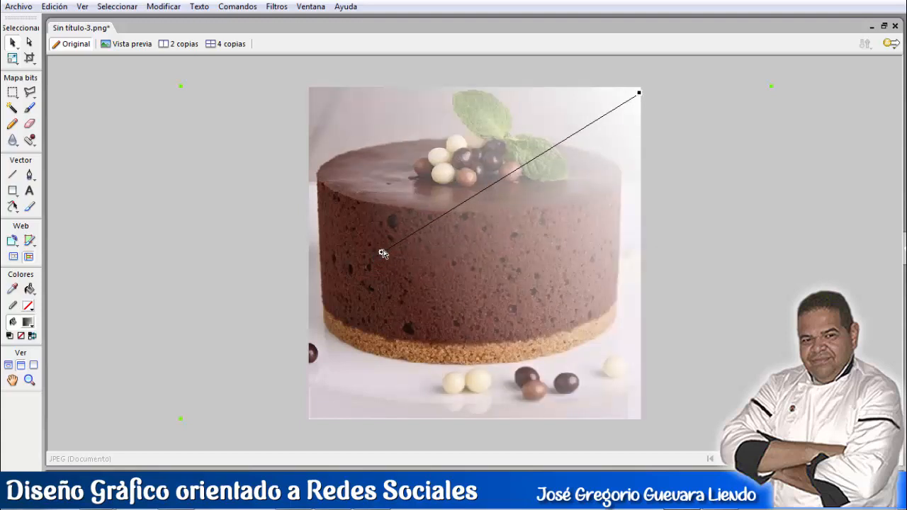
drag(382, 253, 314, 411)
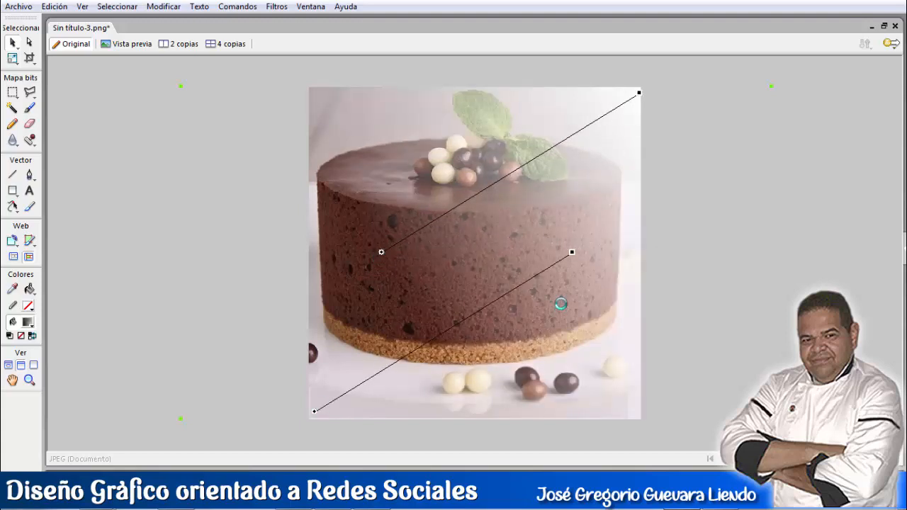
drag(571, 252, 637, 95)
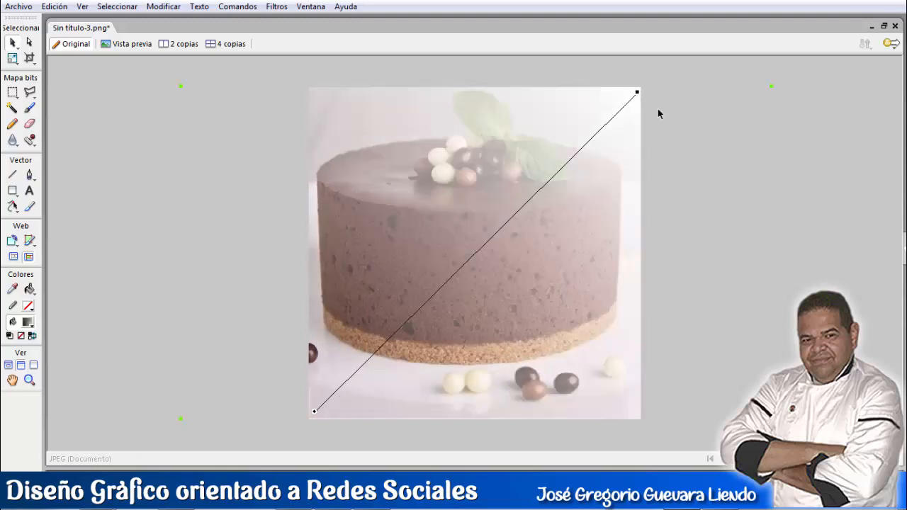
- Undo all the fade gradient adjustments and the Fundir imagen effect on the cake photo
click(54, 6)
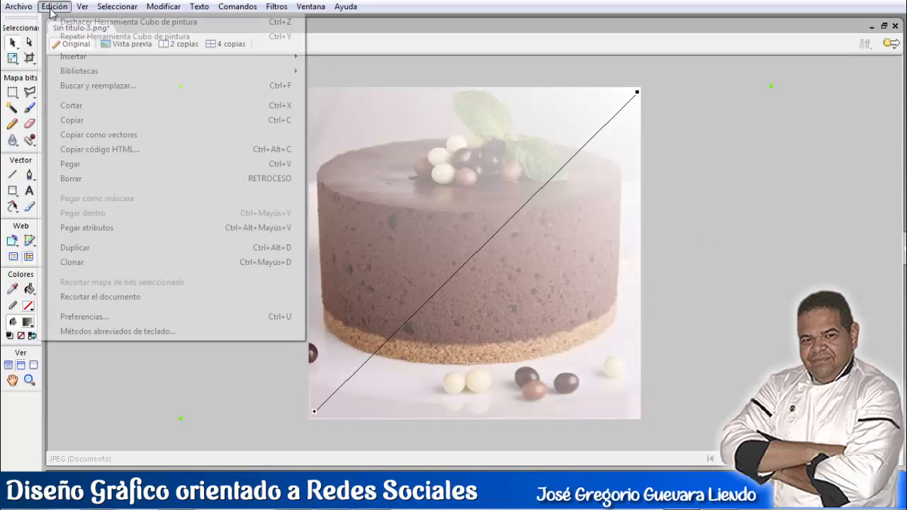
click(64, 28)
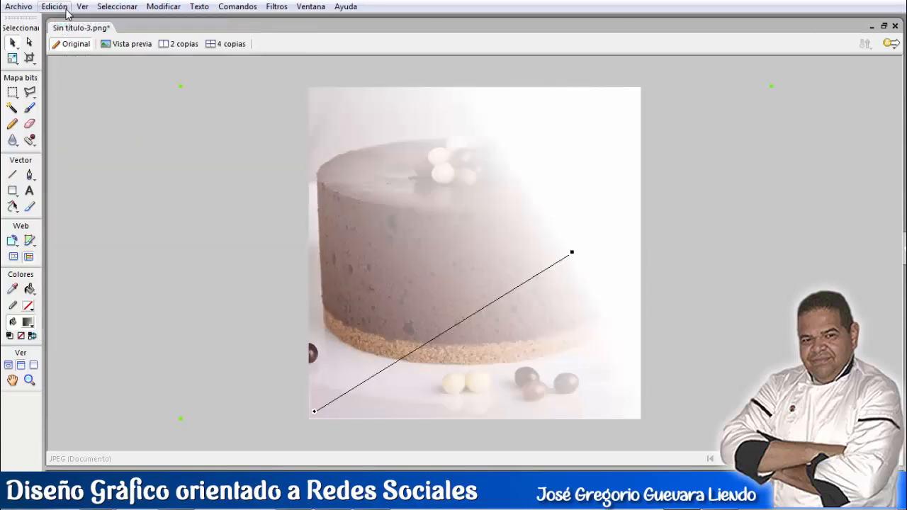
click(54, 6)
click(71, 25)
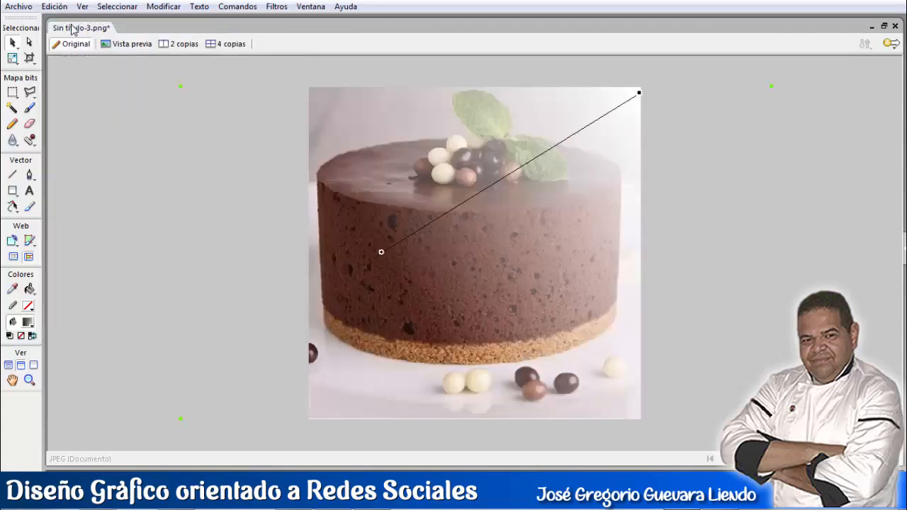
click(63, 8)
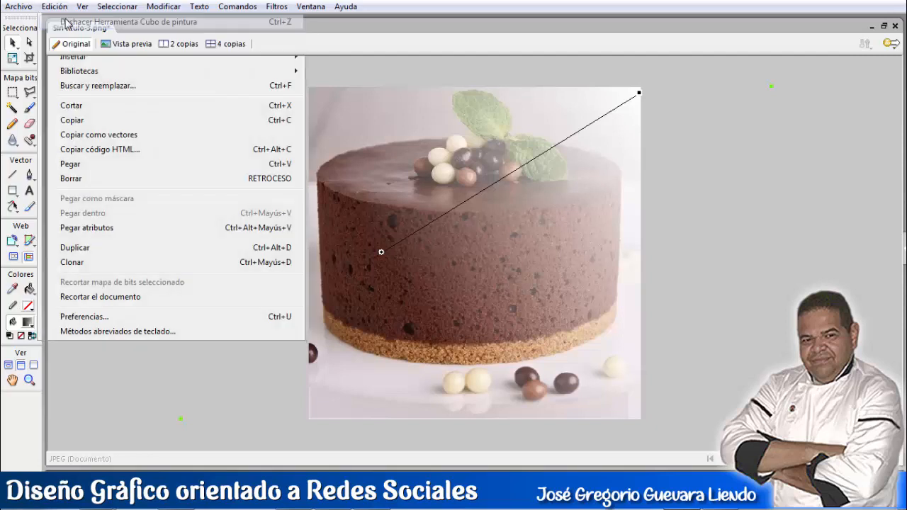
click(65, 23)
click(56, 7)
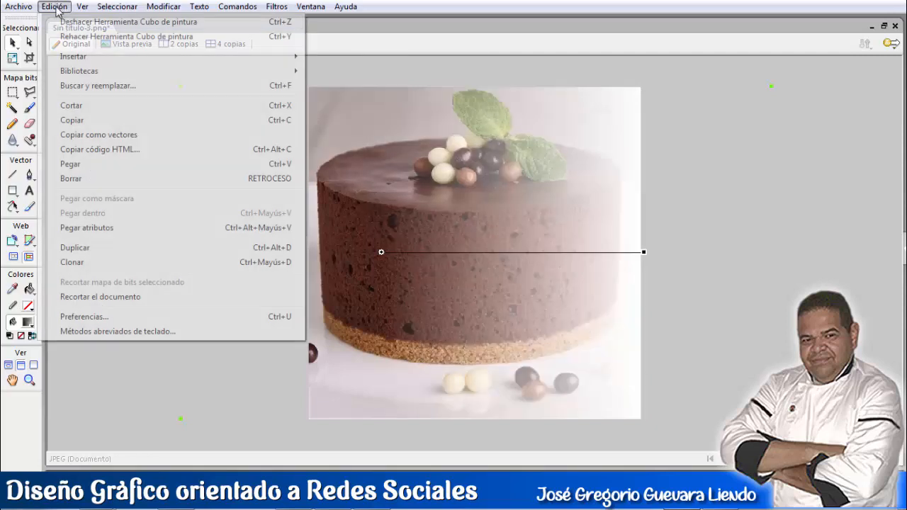
click(67, 22)
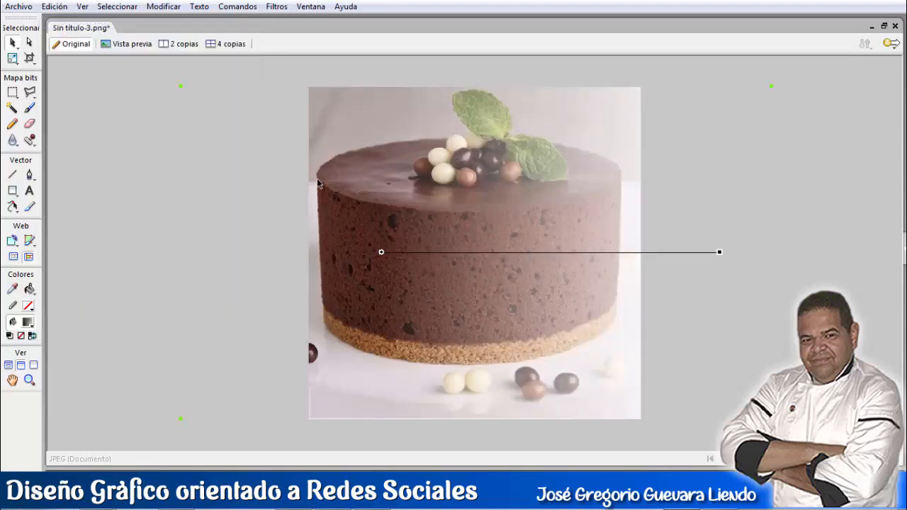
key(ctrl+z)
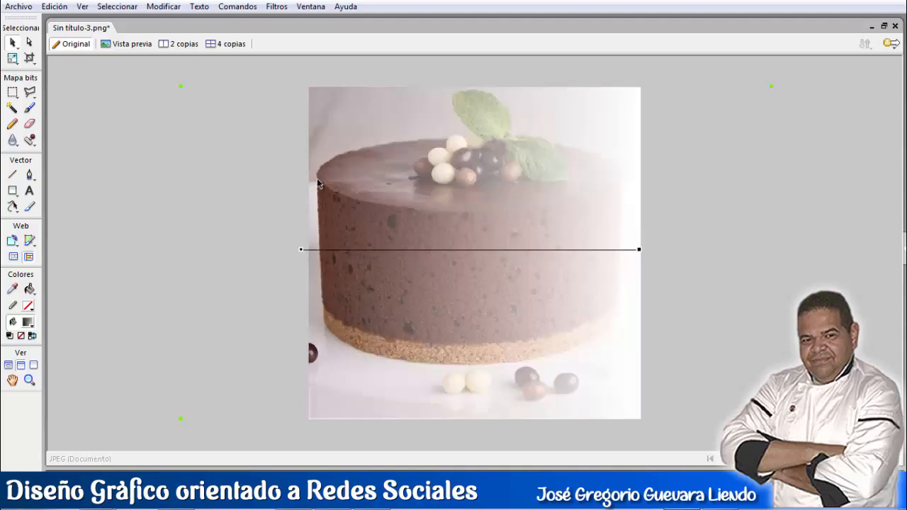
key(ctrl+z)
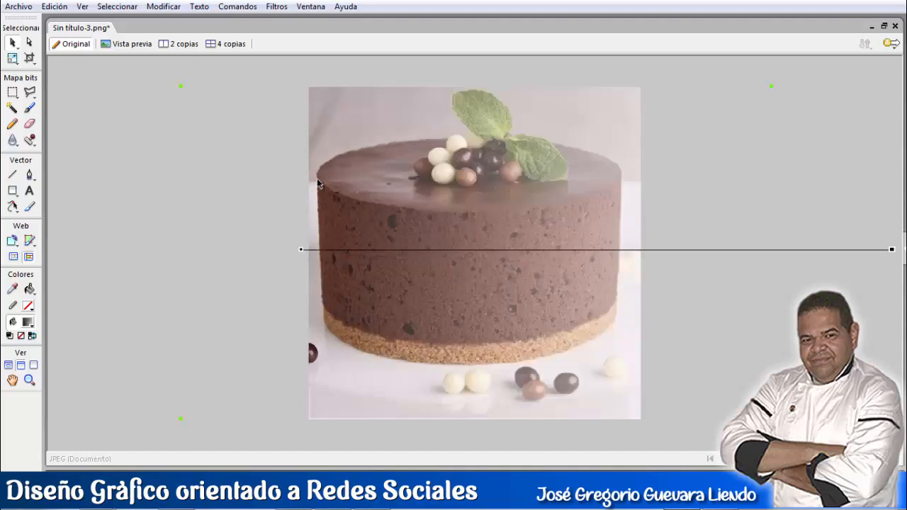
key(ctrl+z)
key(ctrl+z)
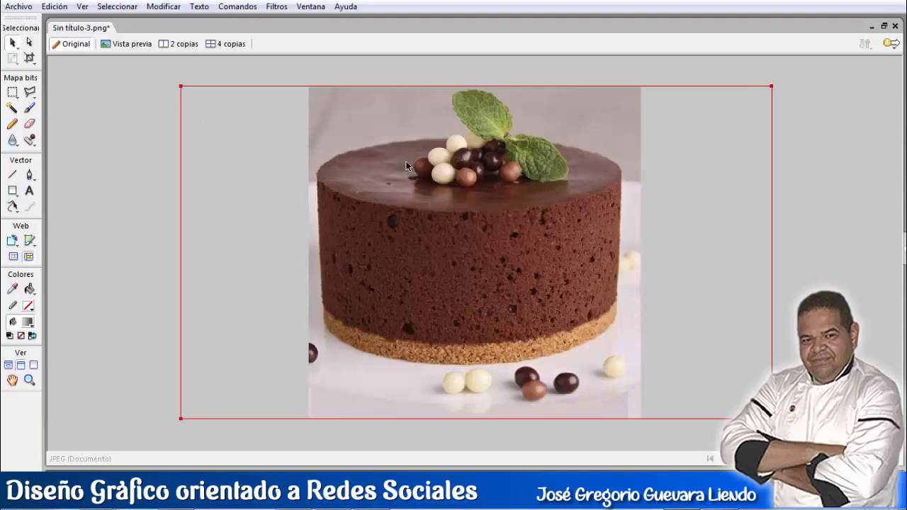
- Try the Retorcer y fundir effect on the selected cake photo with its default settings and undo it
click(239, 8)
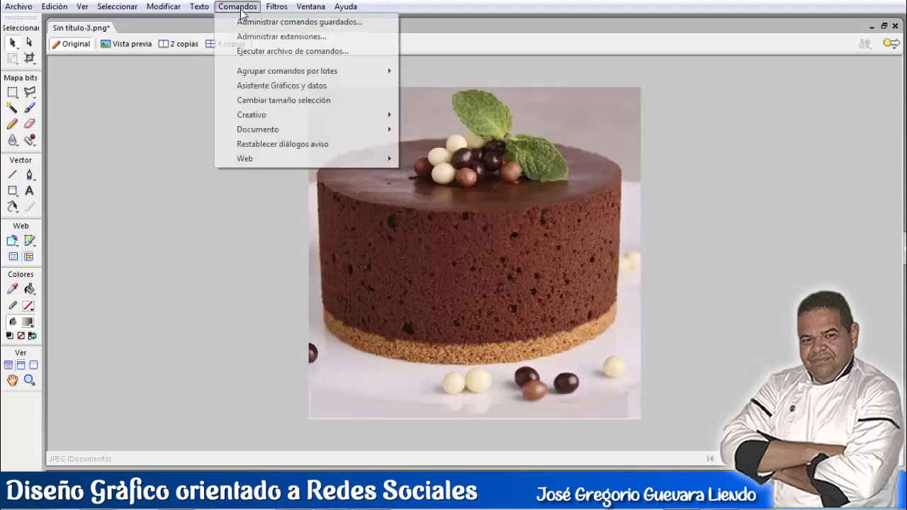
mouse_move(279, 119)
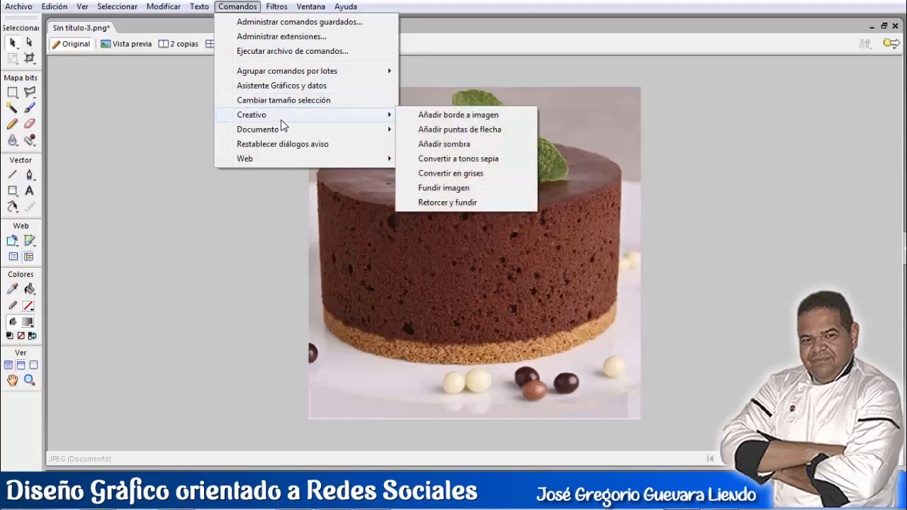
click(476, 203)
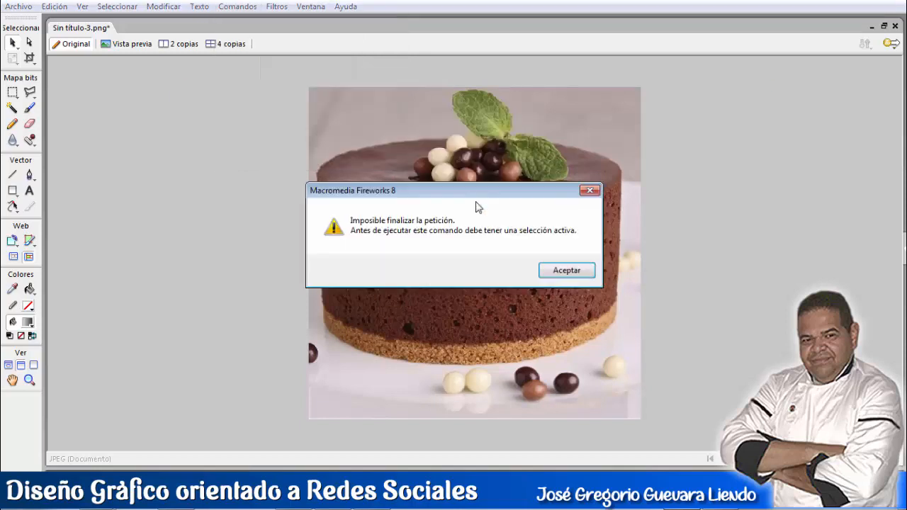
click(556, 275)
click(568, 195)
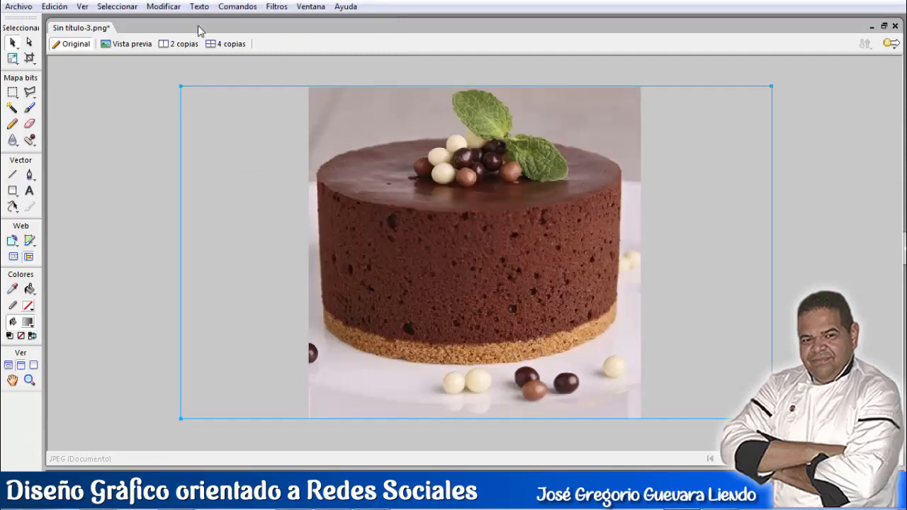
click(237, 6)
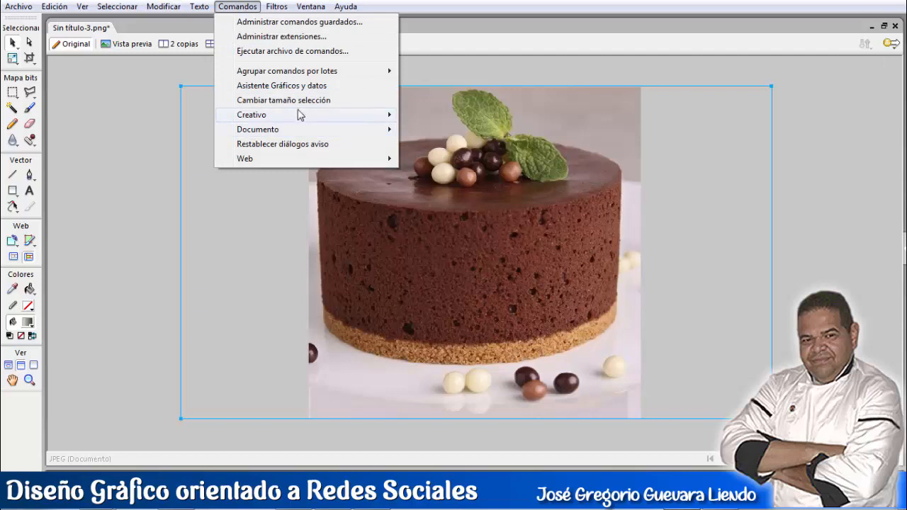
mouse_move(300, 115)
click(461, 203)
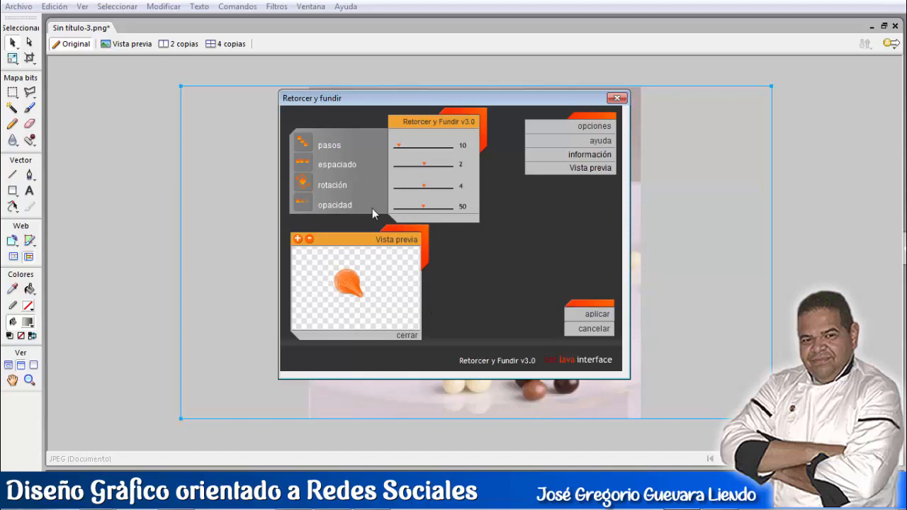
click(580, 317)
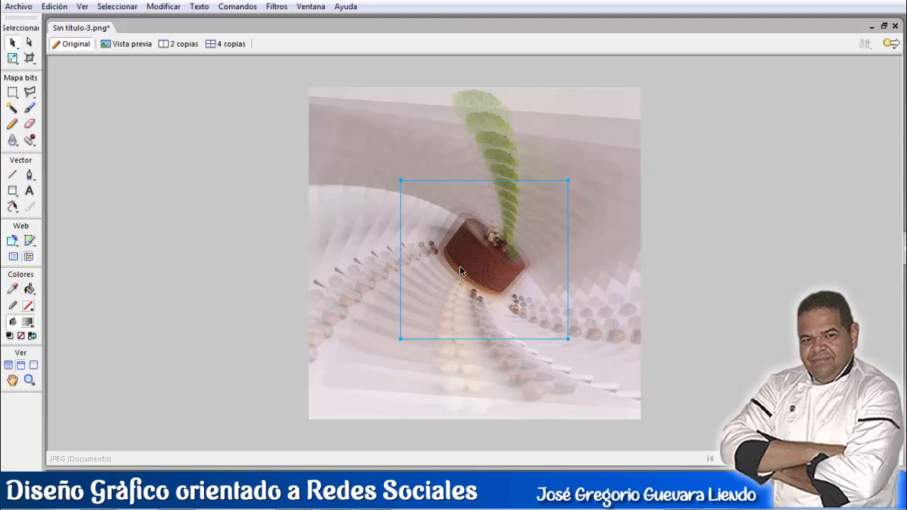
key(ctrl+z)
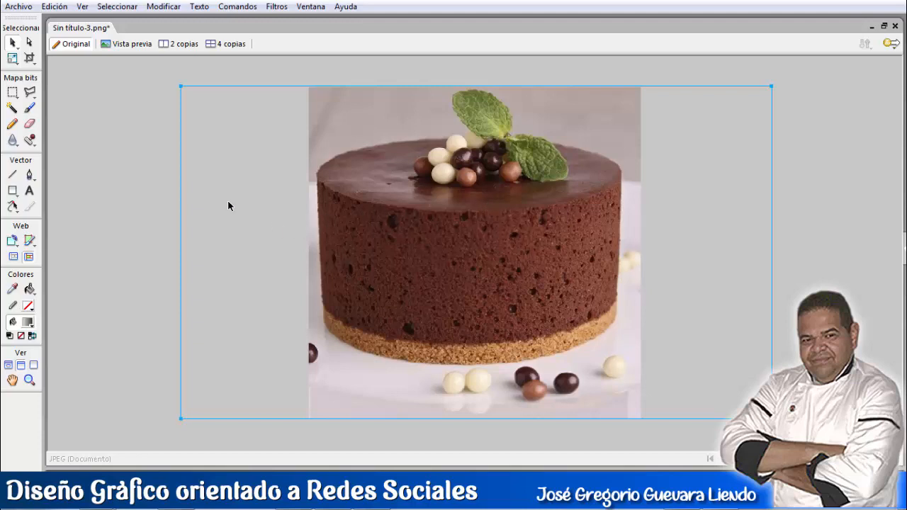
- Set the cake photo's brightness to -26 and contrast to 10, and nudge the photo slightly right and down
click(271, 9)
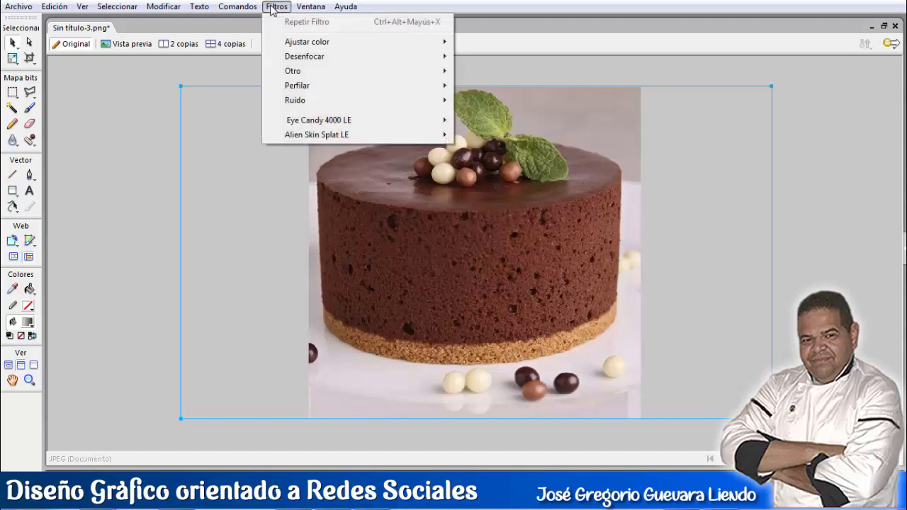
mouse_move(327, 47)
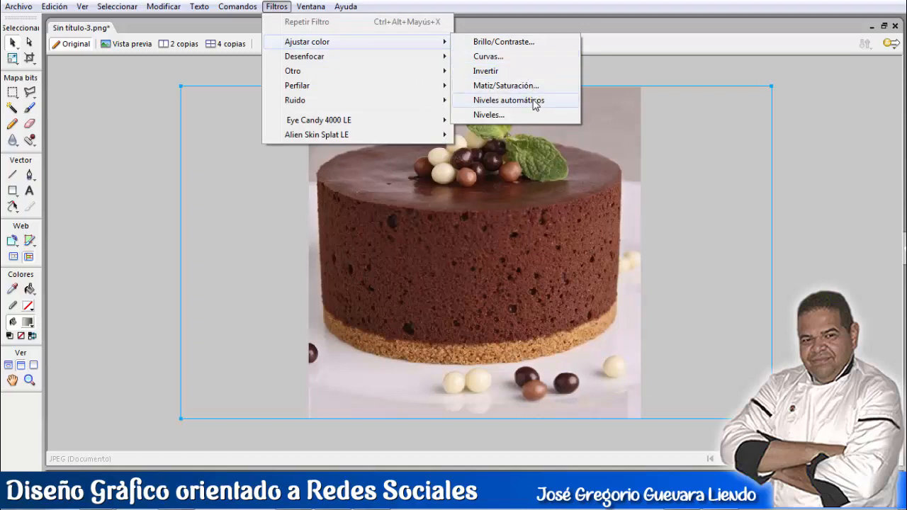
click(500, 44)
drag(448, 198, 658, 79)
drag(601, 118, 582, 116)
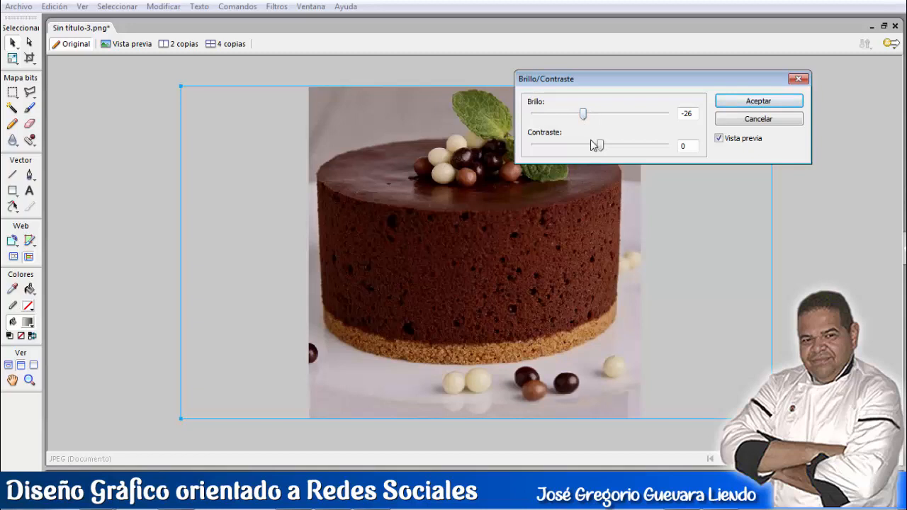
mouse_move(601, 146)
mouse_down()
mouse_move(616, 154)
mouse_move(589, 149)
mouse_move(610, 149)
mouse_up()
click(615, 152)
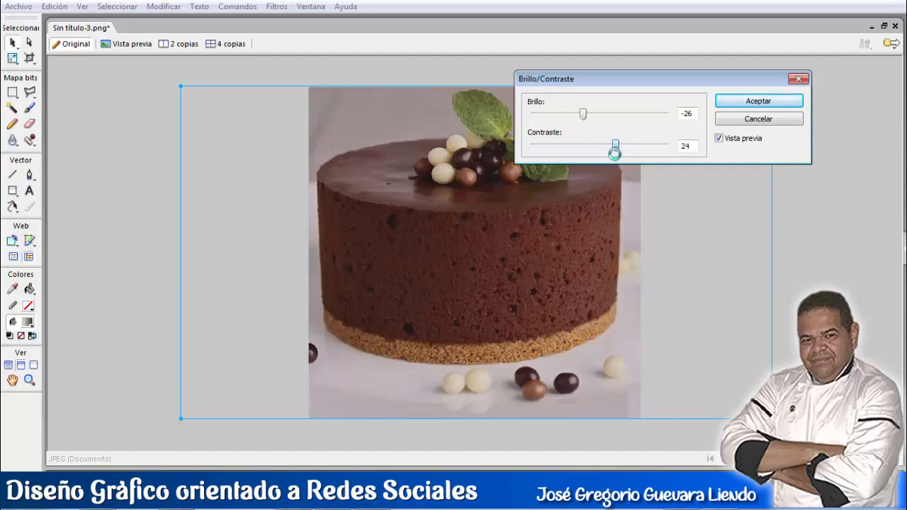
drag(616, 149, 608, 153)
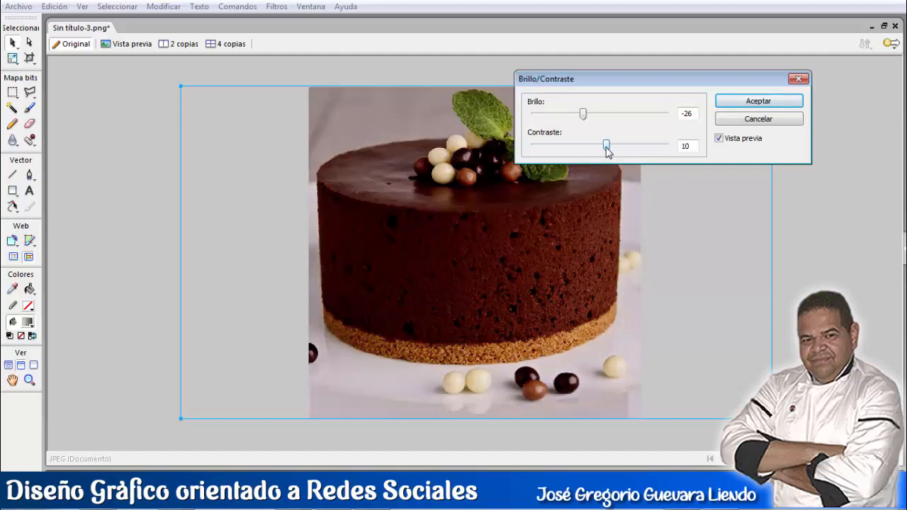
click(772, 108)
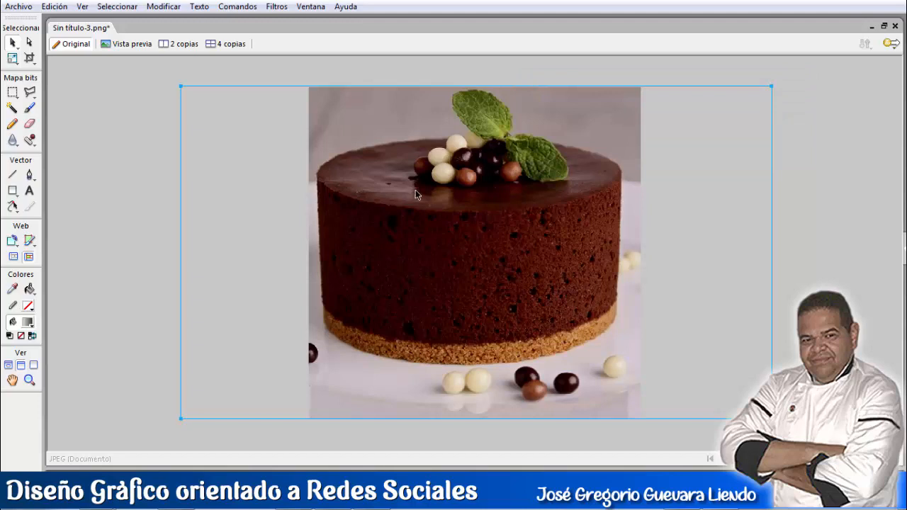
drag(416, 190, 418, 191)
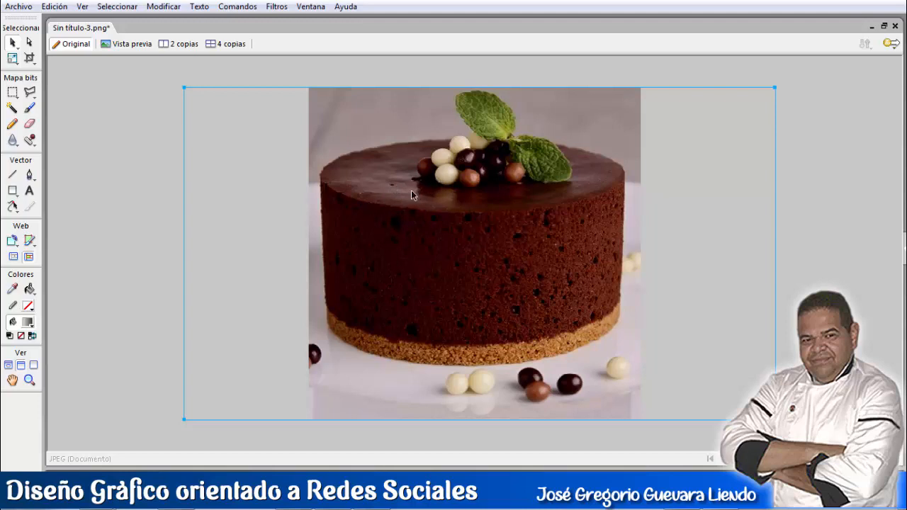
- Brighten the cake photo's midtones with an RVA Curvas adjustment, raising the midpoint to input 131 and output 154
click(276, 6)
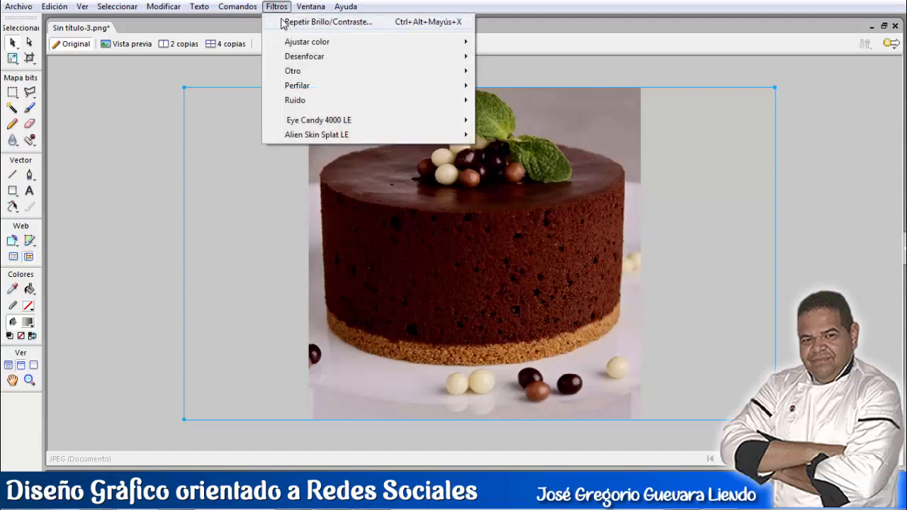
mouse_move(423, 44)
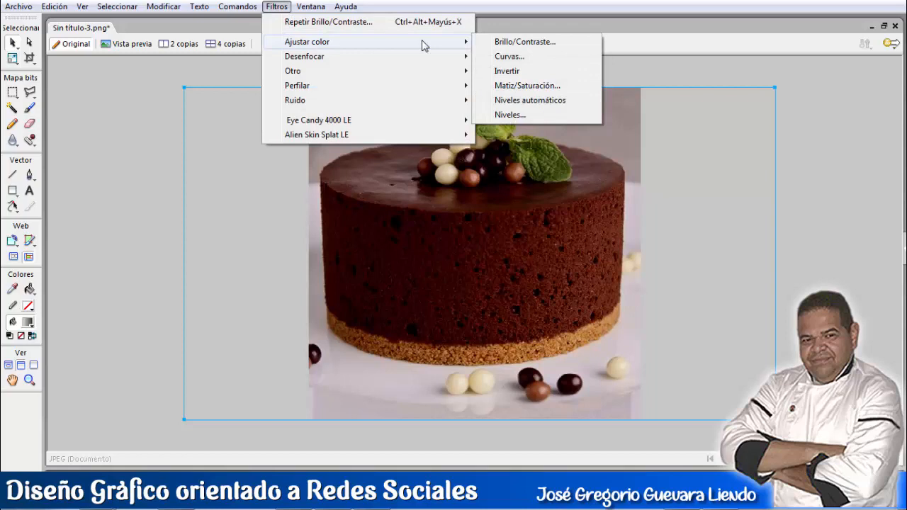
click(511, 57)
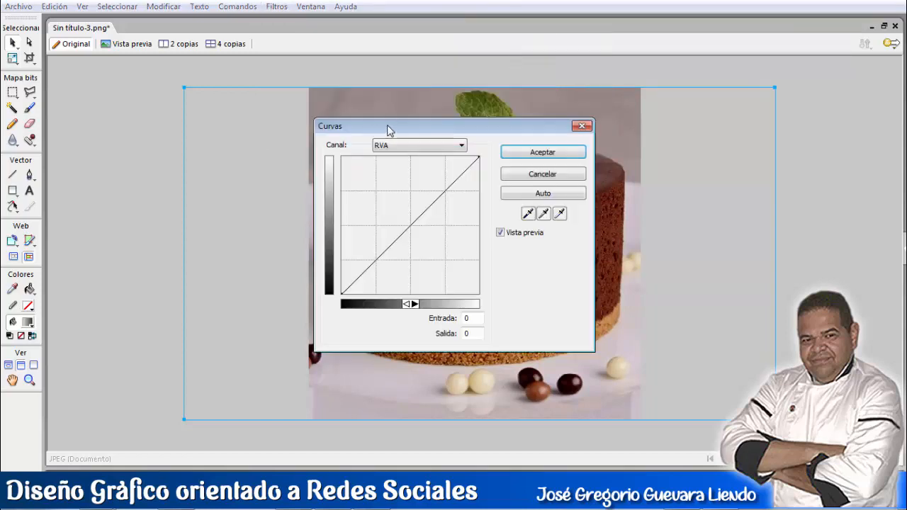
drag(387, 128, 175, 79)
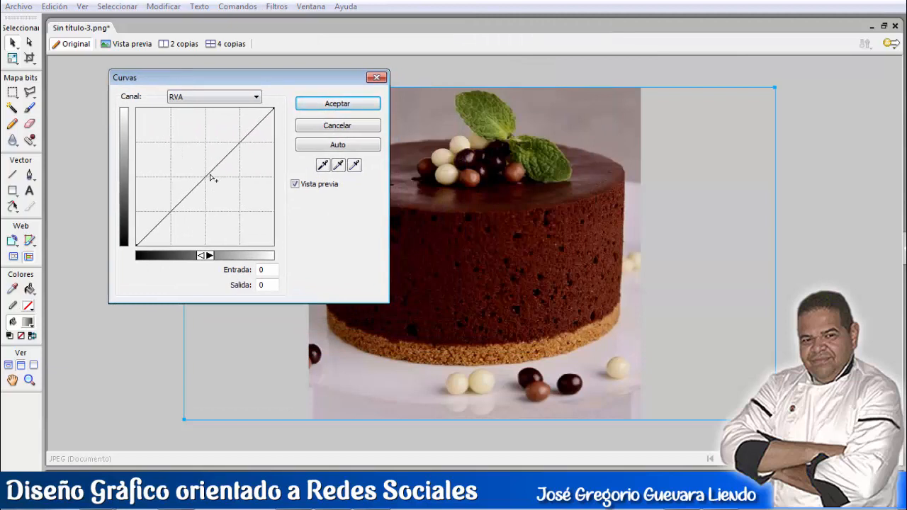
mouse_move(210, 180)
mouse_down()
mouse_move(216, 185)
mouse_move(202, 174)
mouse_move(206, 163)
mouse_up()
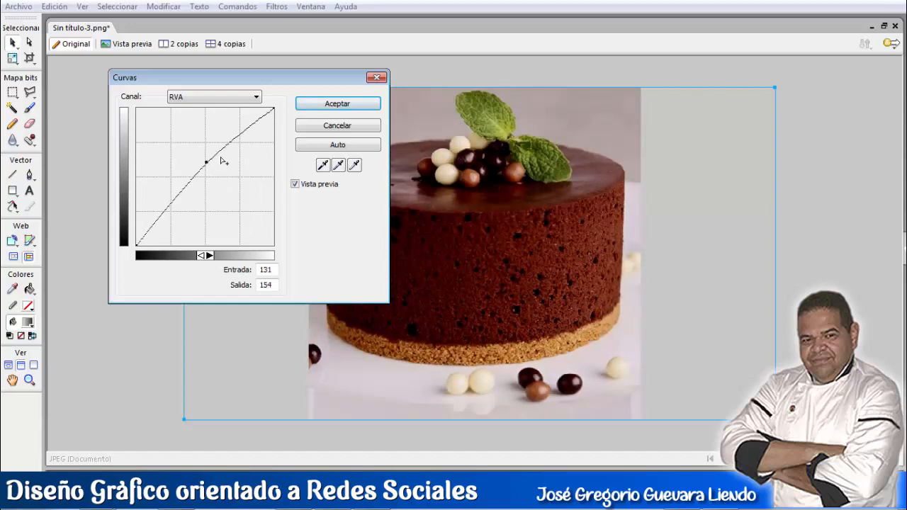
click(336, 105)
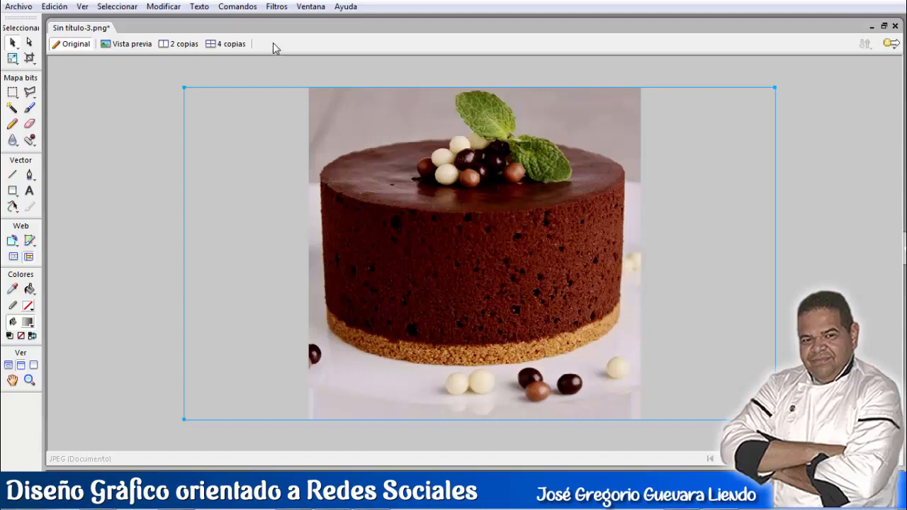
- Try a Matiz/Saturación adjustment on the cake photo with hue -9, saturation -14 and luminosity -7, toggle Colorear, and cancel it
click(276, 7)
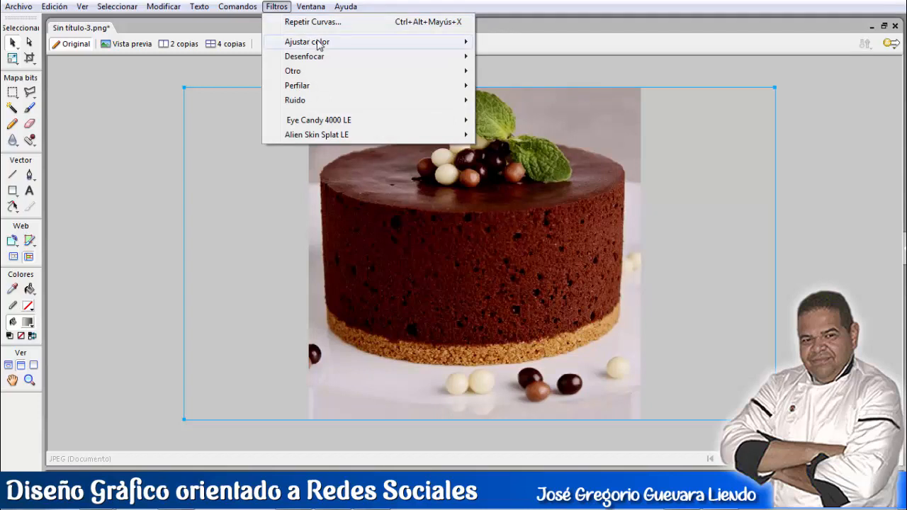
mouse_move(319, 45)
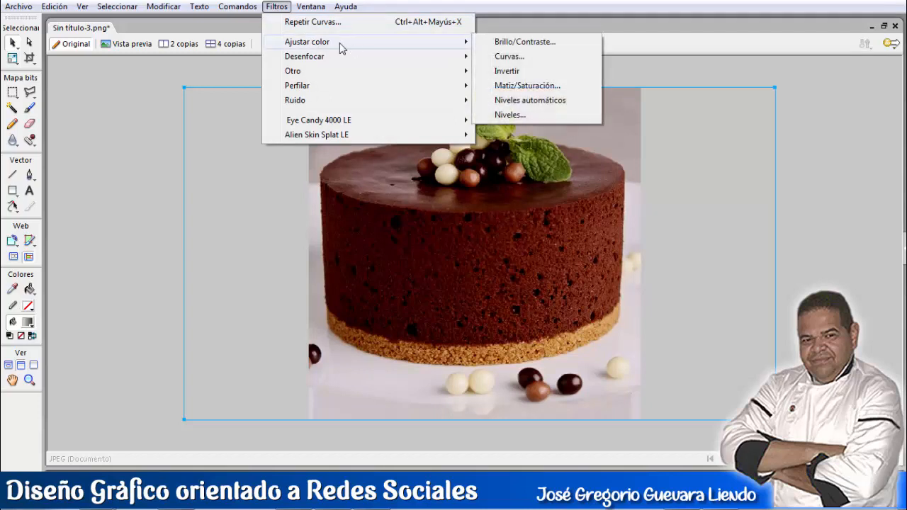
click(528, 86)
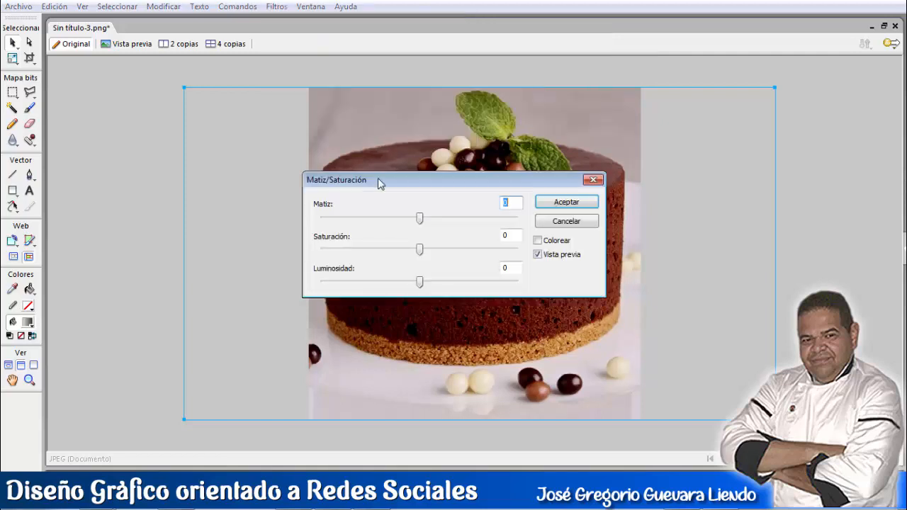
drag(377, 181, 546, 85)
mouse_move(585, 123)
mouse_down()
mouse_move(624, 126)
mouse_move(572, 130)
mouse_move(581, 128)
mouse_up()
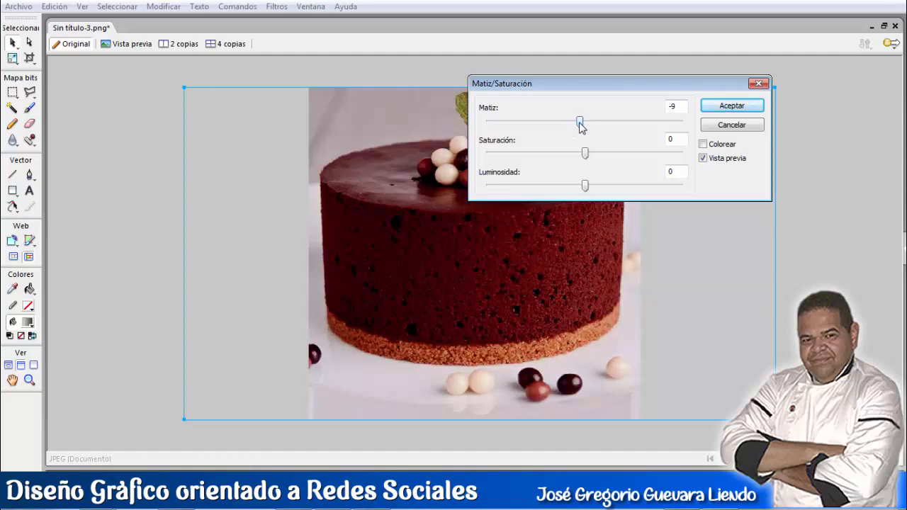
mouse_move(586, 155)
mouse_down()
mouse_move(611, 160)
mouse_move(568, 153)
mouse_up()
mouse_move(586, 188)
mouse_down()
mouse_move(604, 195)
mouse_move(579, 194)
mouse_up()
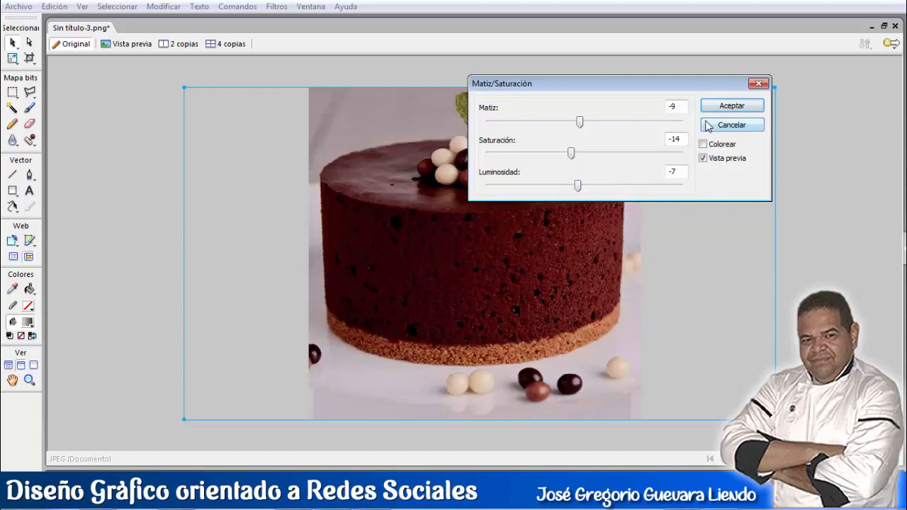
click(703, 145)
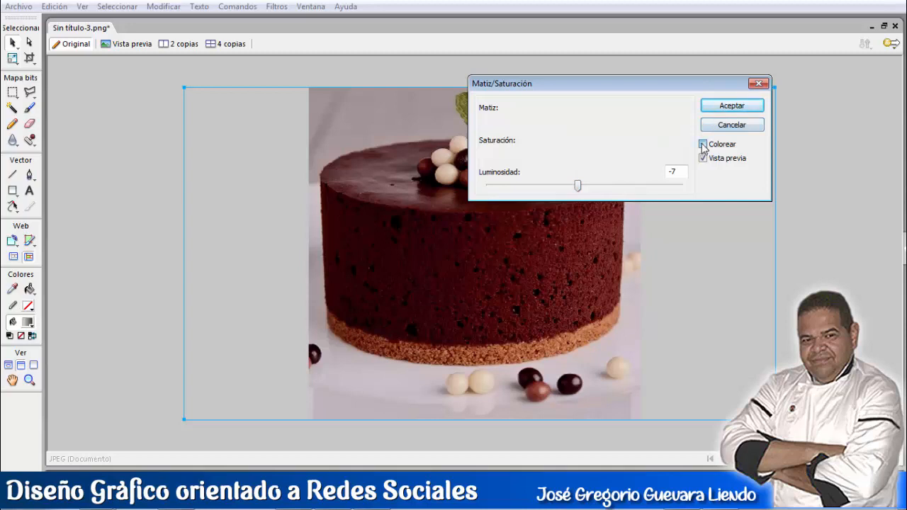
click(703, 146)
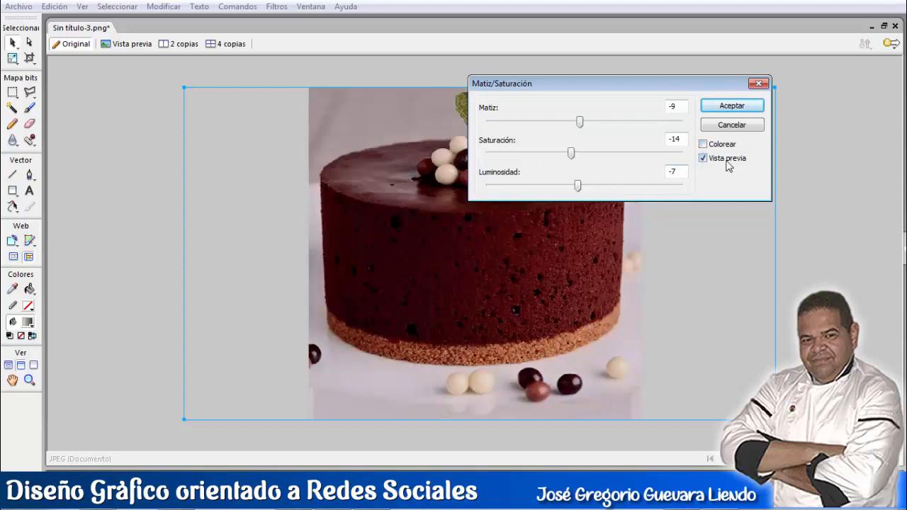
click(731, 128)
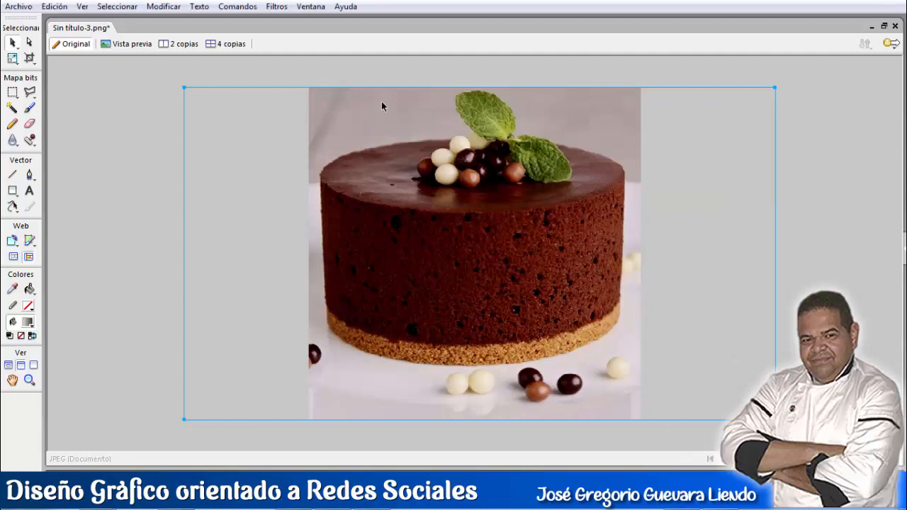
- Apply the basic Desenfocar blur filter to the cake photo
click(277, 6)
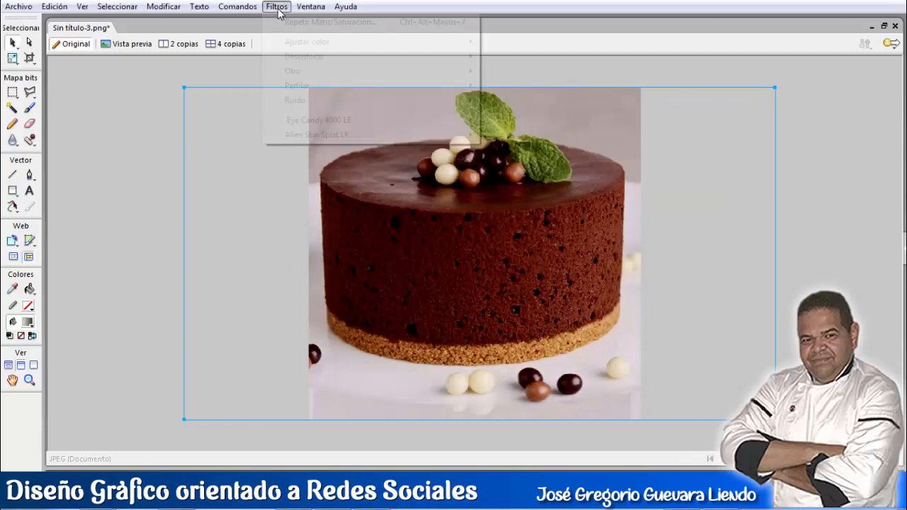
mouse_move(306, 58)
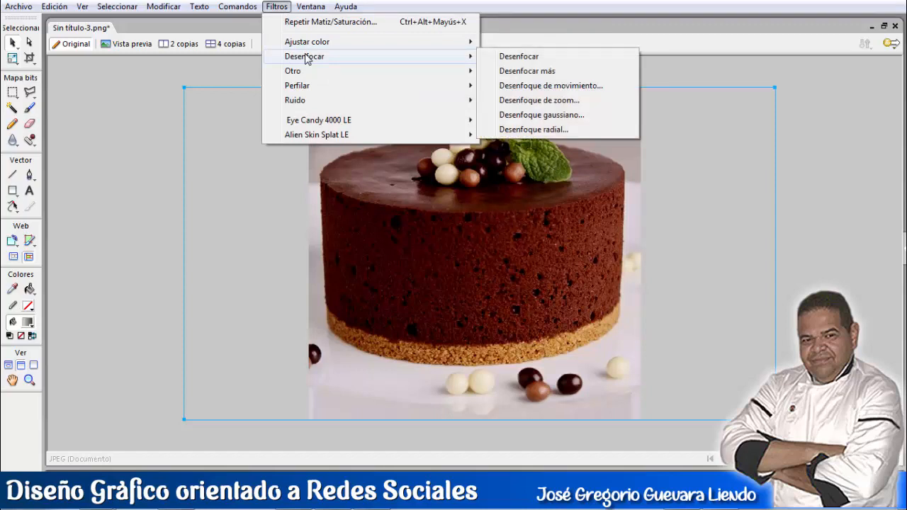
click(569, 175)
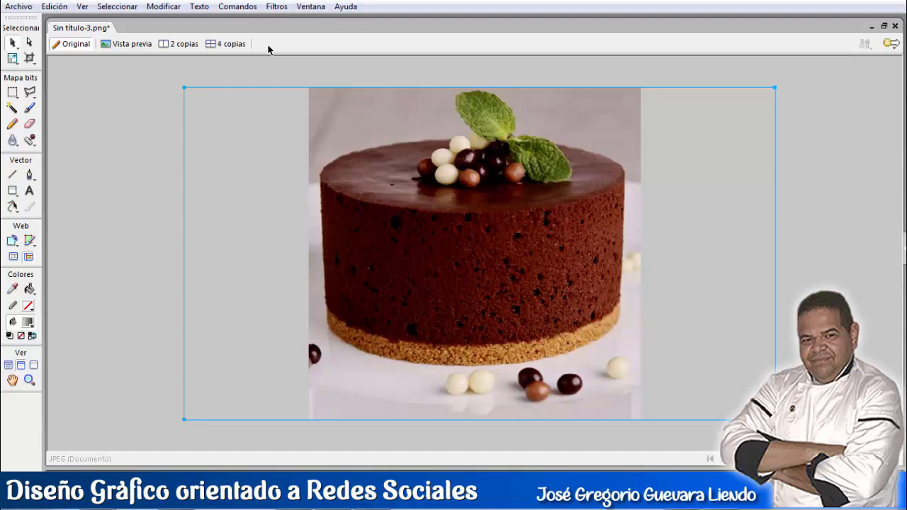
click(266, 67)
click(421, 147)
- Try Desenfoque de movimiento on the cake photo with a 64 degree angle and distance 10, and cancel it
click(277, 7)
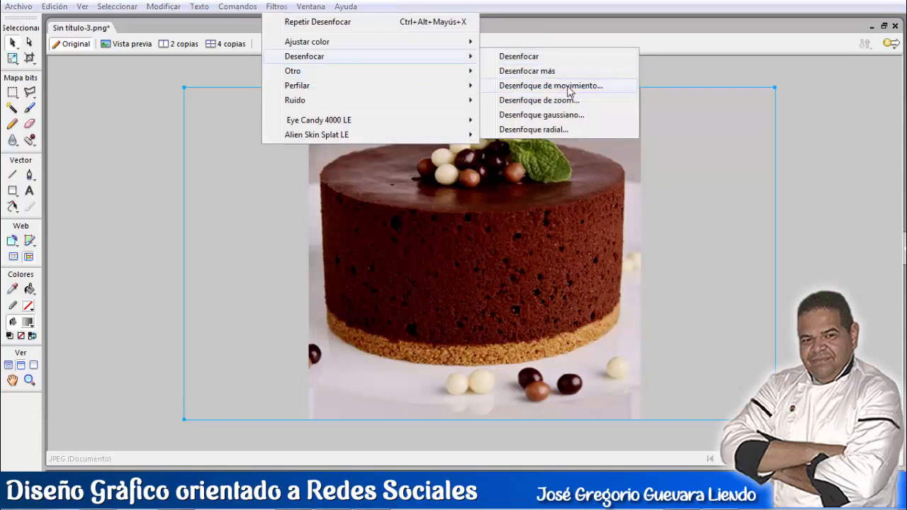
click(569, 91)
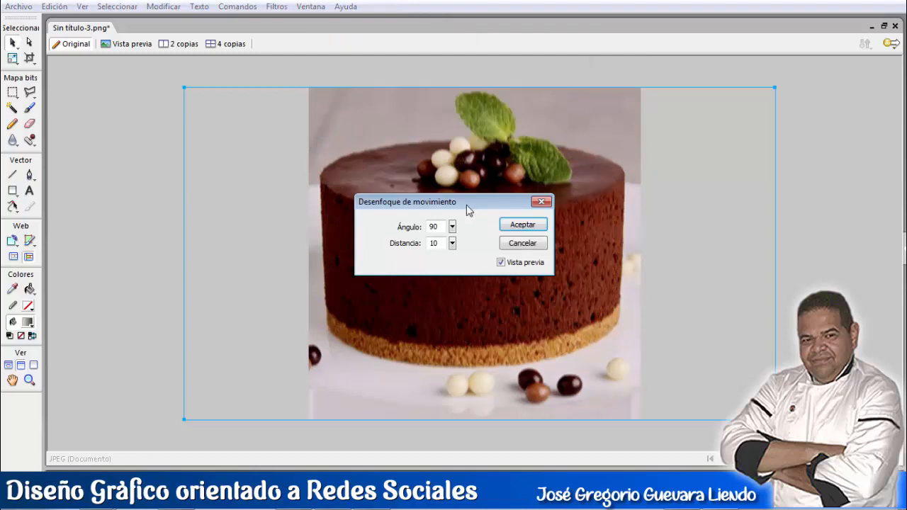
drag(466, 205, 595, 187)
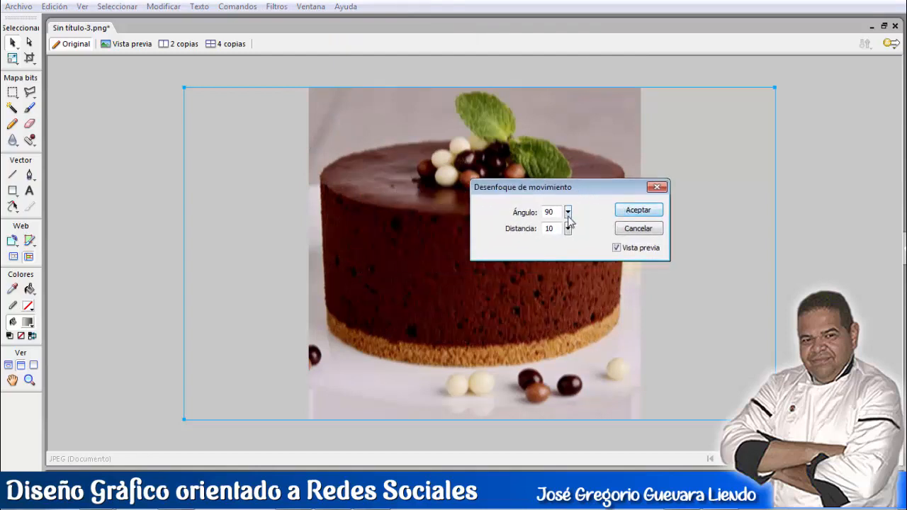
click(568, 212)
drag(557, 223, 560, 225)
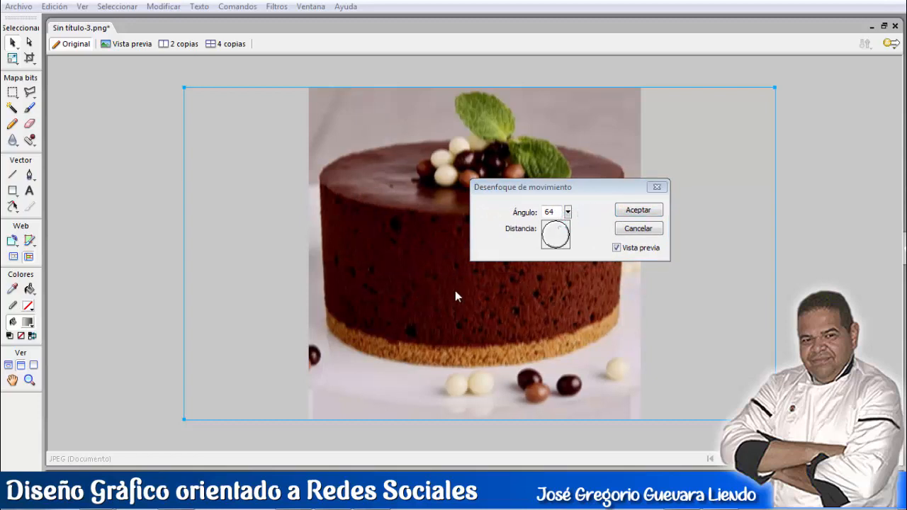
click(628, 232)
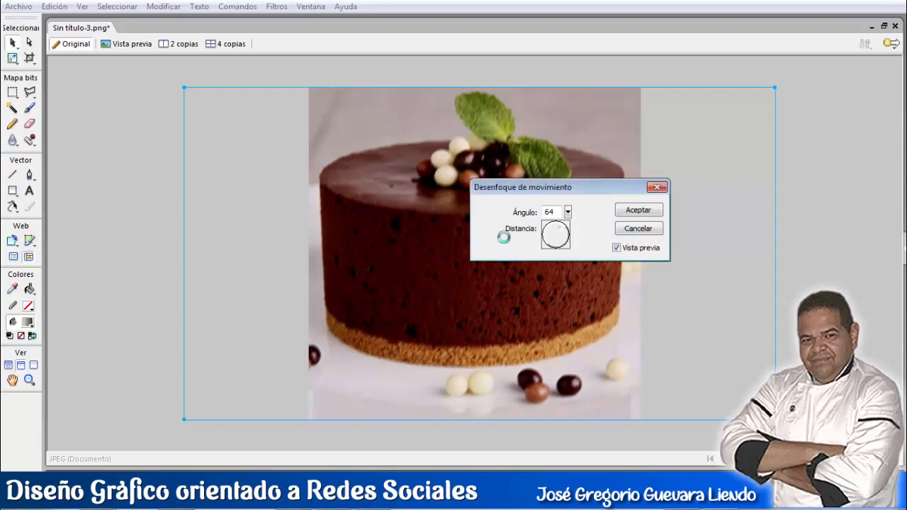
click(627, 230)
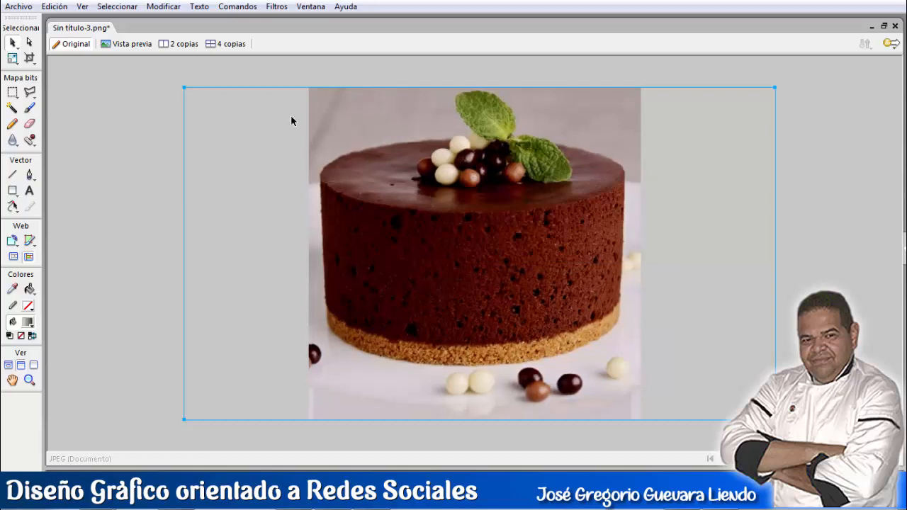
- Nudge the cake photo slightly right and up on the canvas
drag(386, 142, 388, 142)
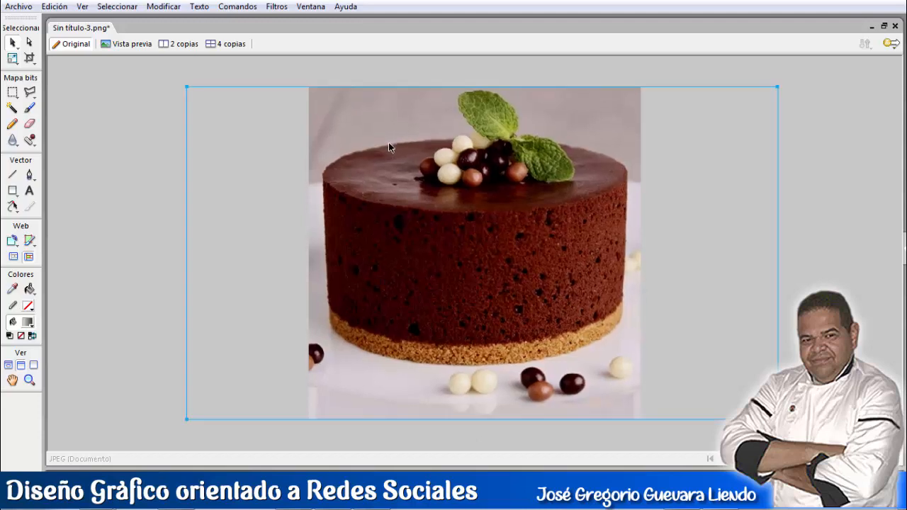
- Try Desenfoque de zoom on the cake photo with quality 7 and amounts of 12, 1 and 3, and cancel it
click(270, 10)
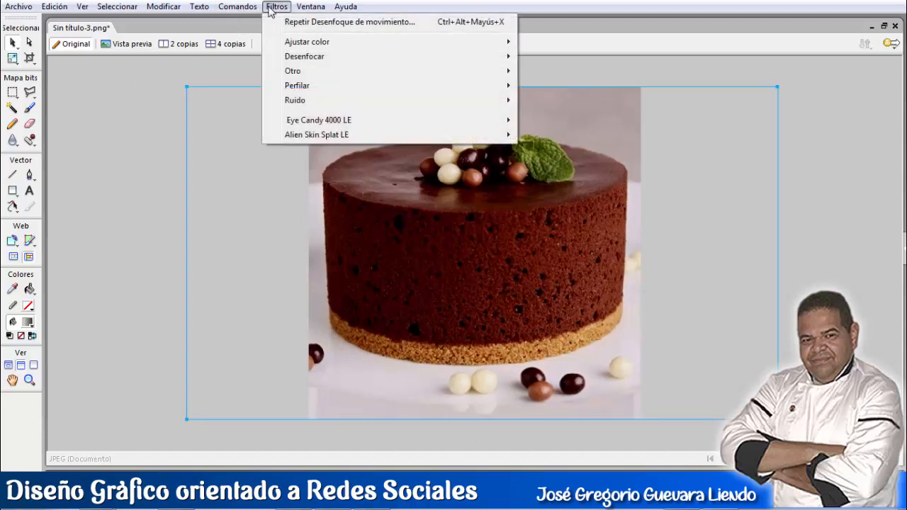
mouse_move(323, 61)
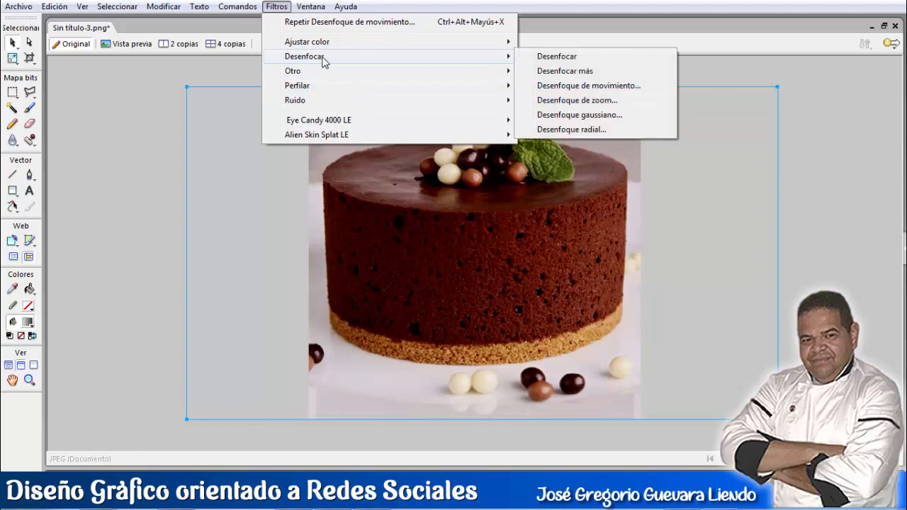
click(608, 104)
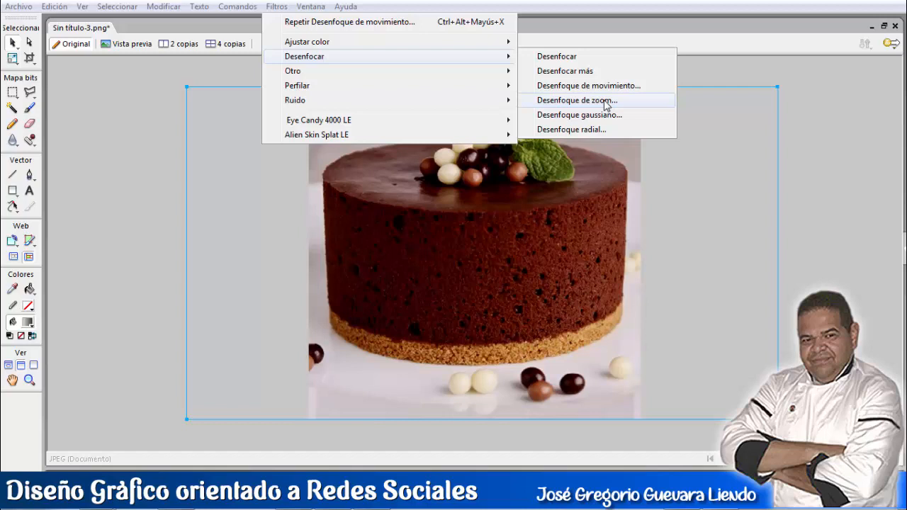
click(605, 101)
drag(464, 195, 272, 140)
drag(256, 174, 256, 194)
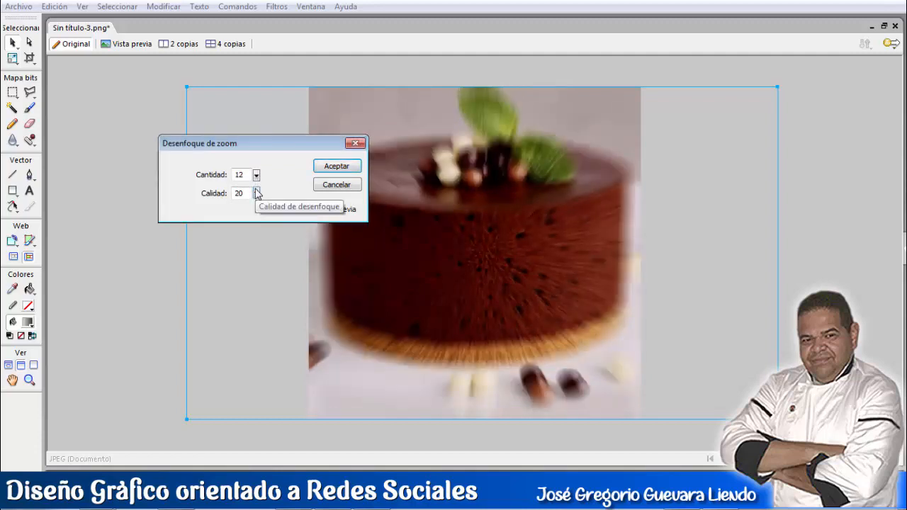
drag(256, 193, 256, 201)
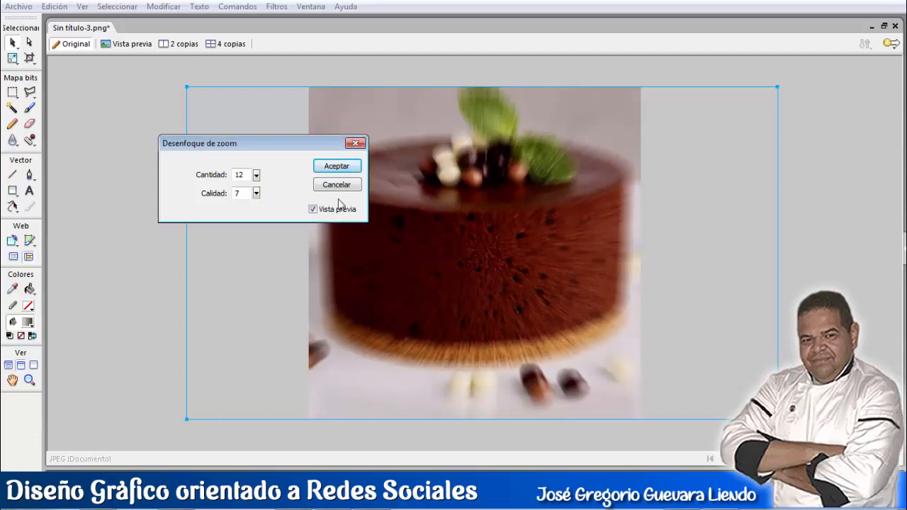
click(256, 175)
drag(257, 182, 255, 187)
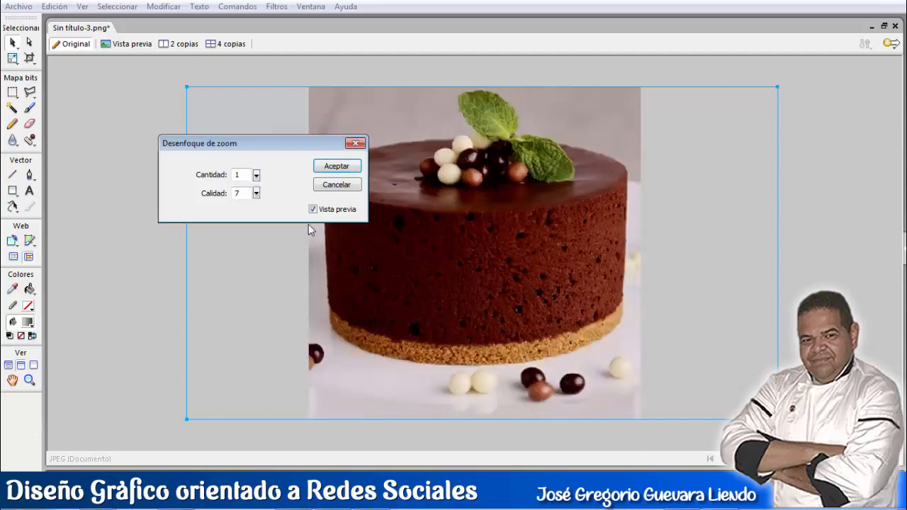
click(256, 175)
drag(256, 180, 257, 176)
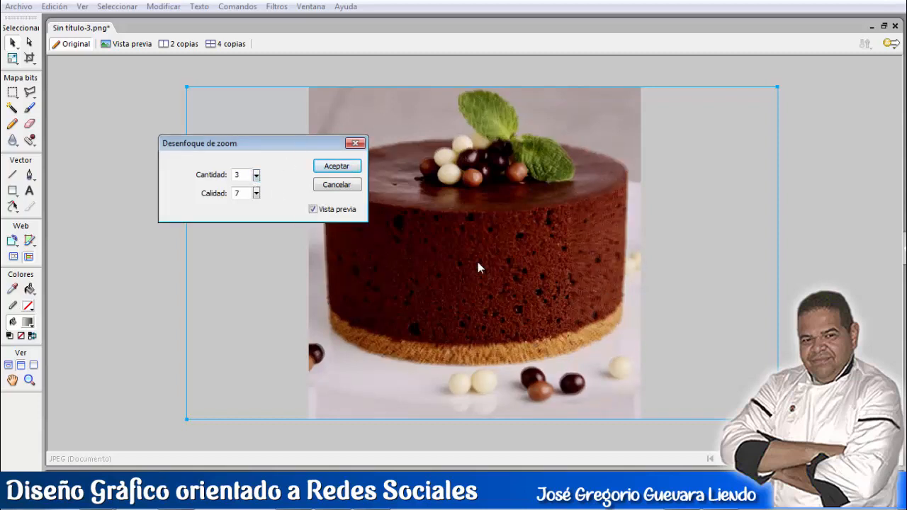
click(336, 185)
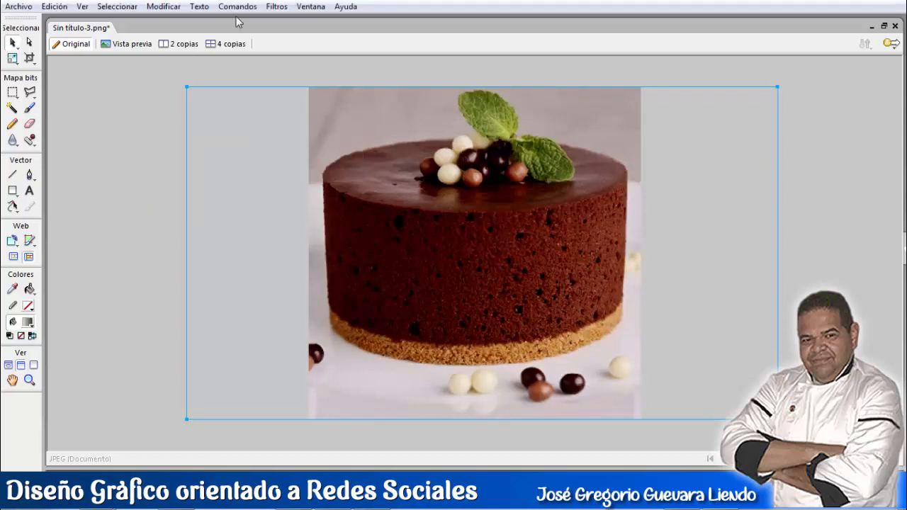
- Try Desenfoque gaussiano on the cake photo with a blur radius of 7.0, and cancel it
click(272, 8)
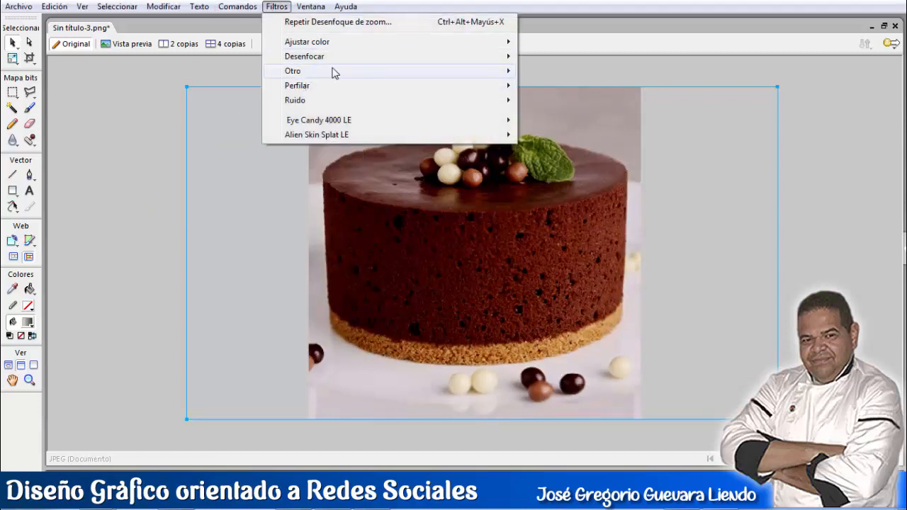
mouse_move(344, 61)
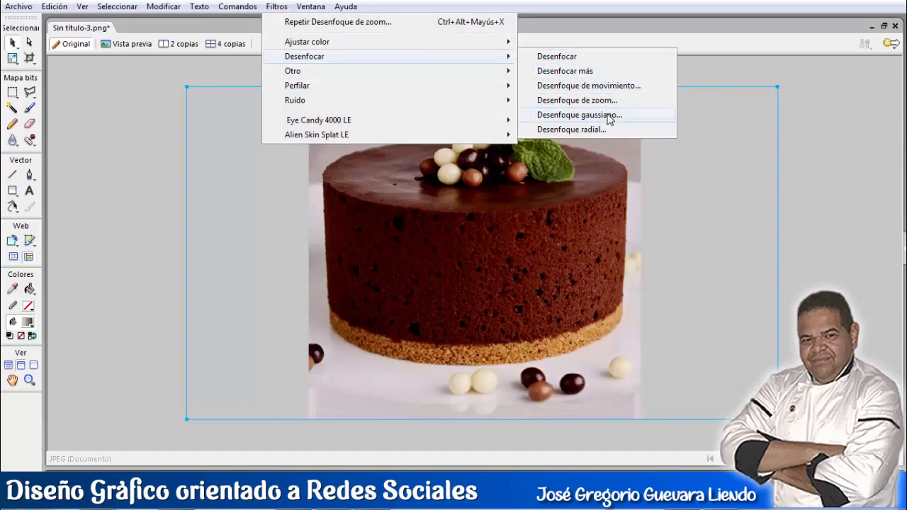
click(607, 114)
drag(486, 209, 372, 95)
drag(233, 129, 247, 128)
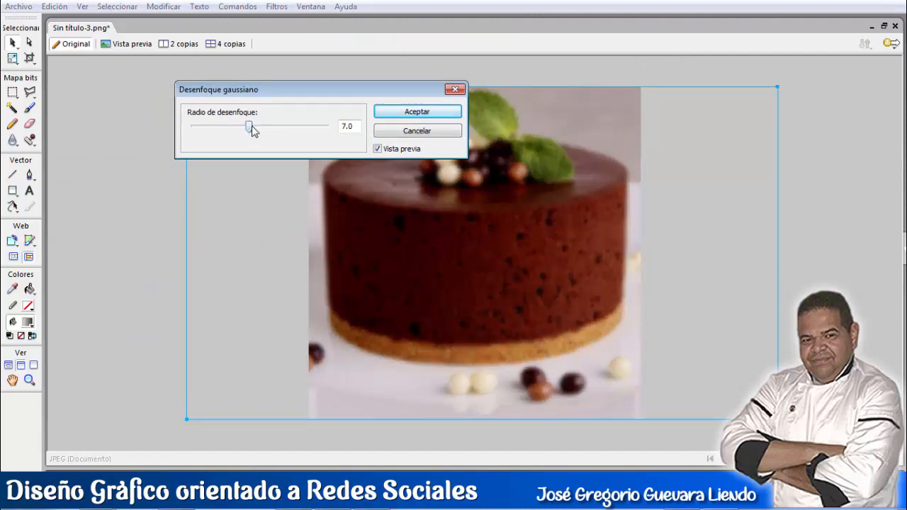
drag(248, 128, 197, 129)
click(391, 131)
- Try Añadir ruido on the cake photo with amounts of 24 and 16 and colour noise enabled, and cancel it
click(292, 8)
click(280, 8)
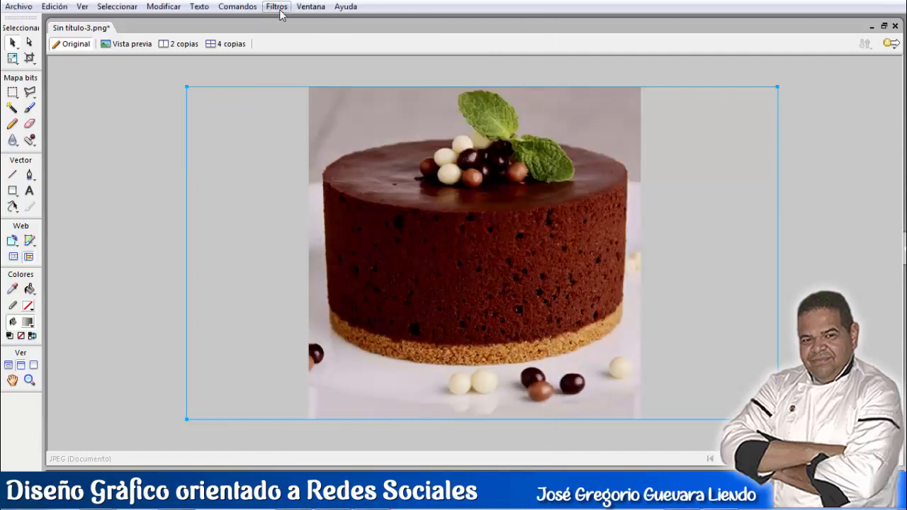
click(279, 9)
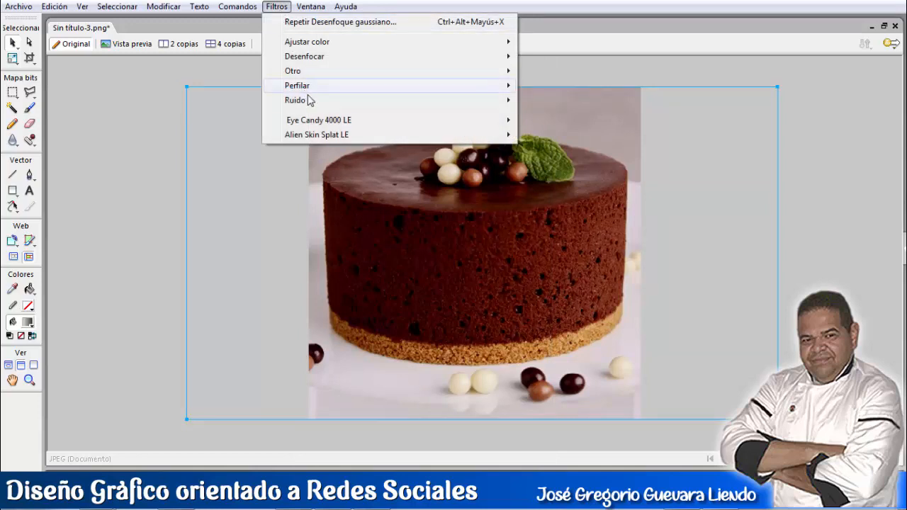
mouse_move(310, 102)
click(549, 102)
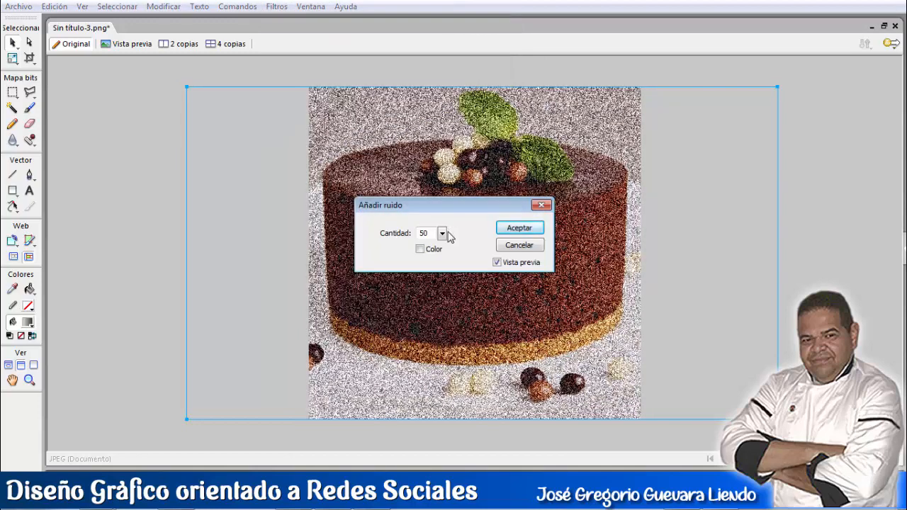
drag(443, 234, 444, 242)
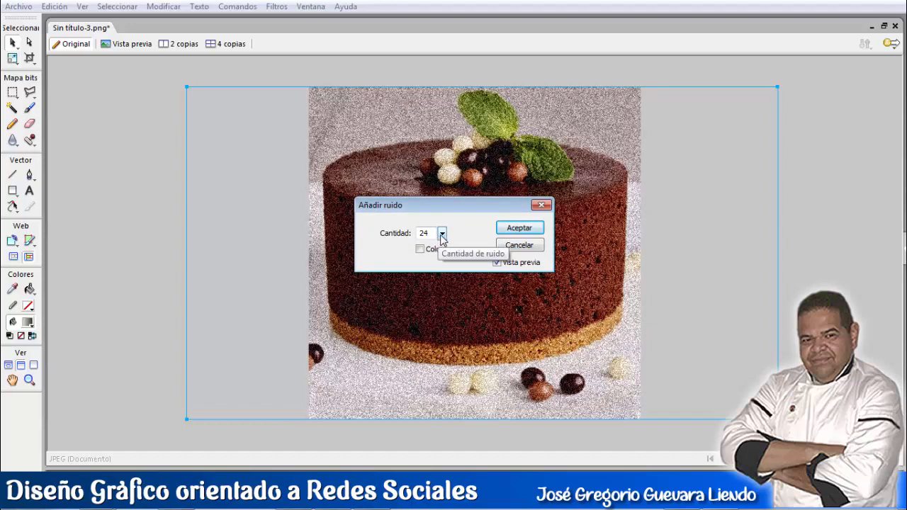
drag(441, 235, 440, 240)
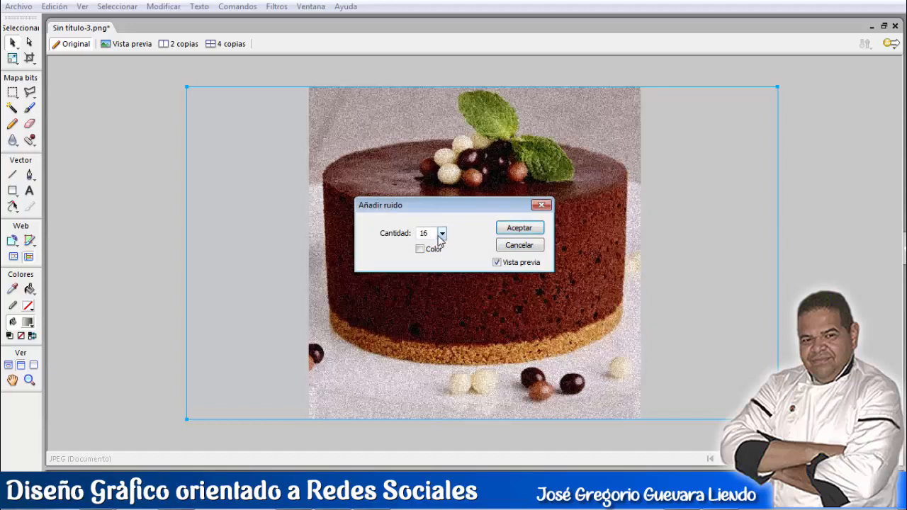
click(420, 250)
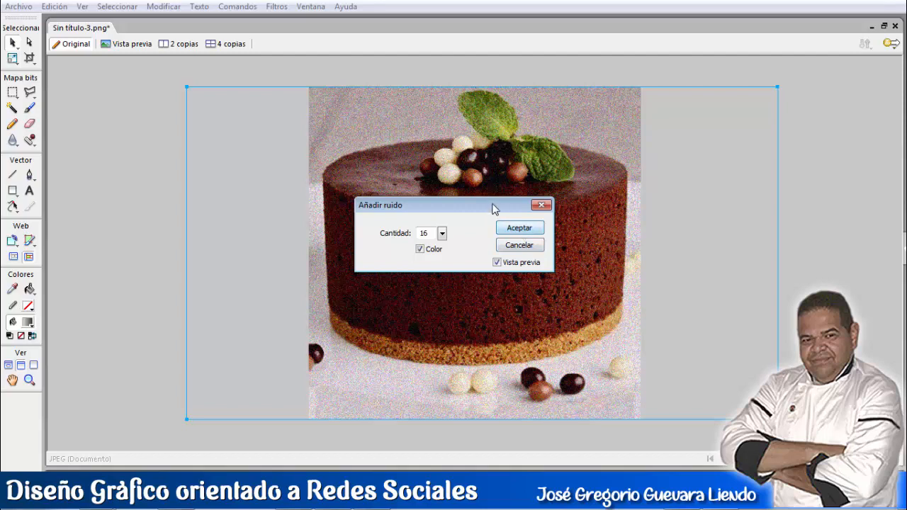
drag(494, 209, 500, 172)
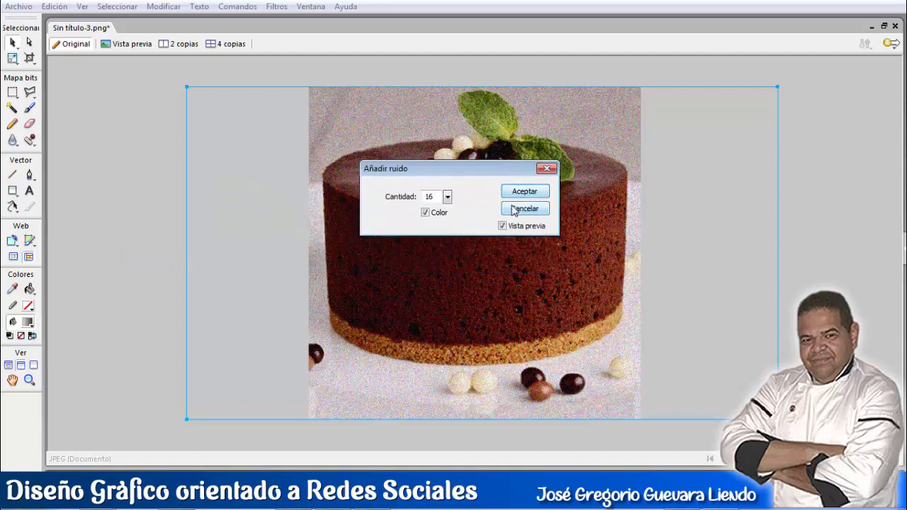
click(514, 211)
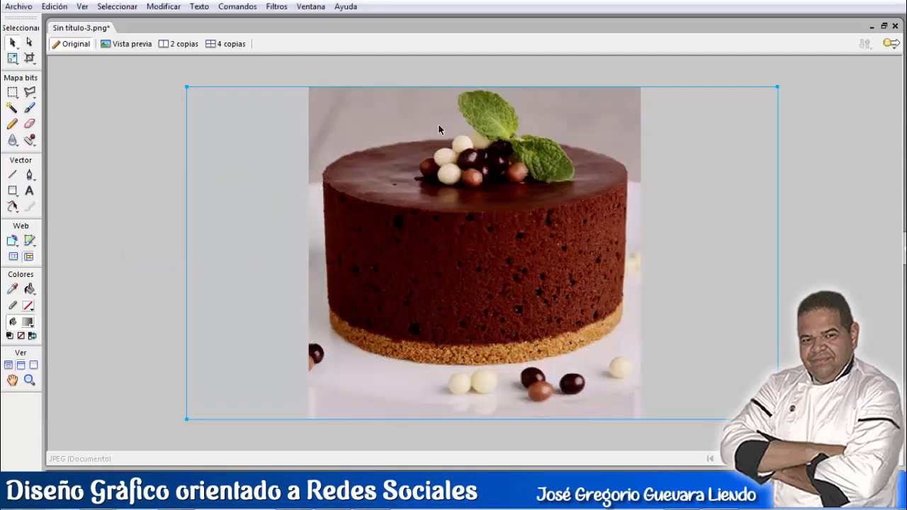
click(277, 8)
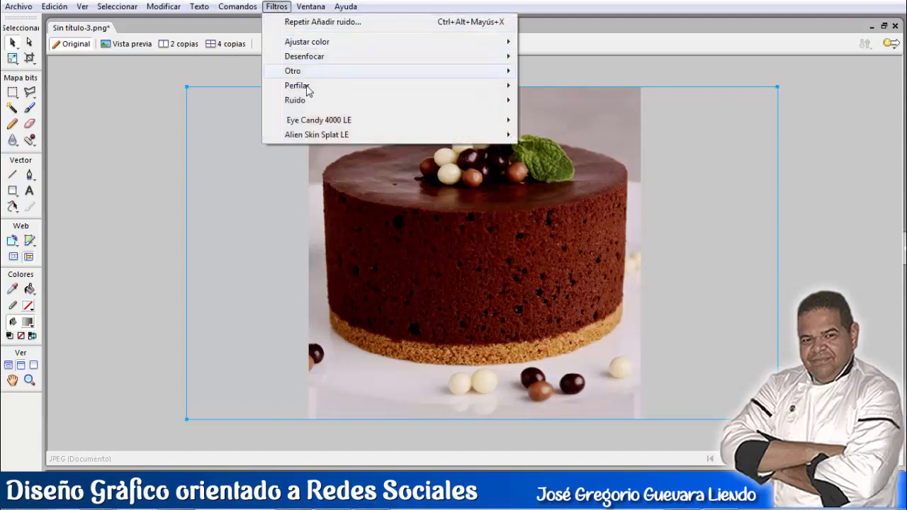
mouse_move(389, 124)
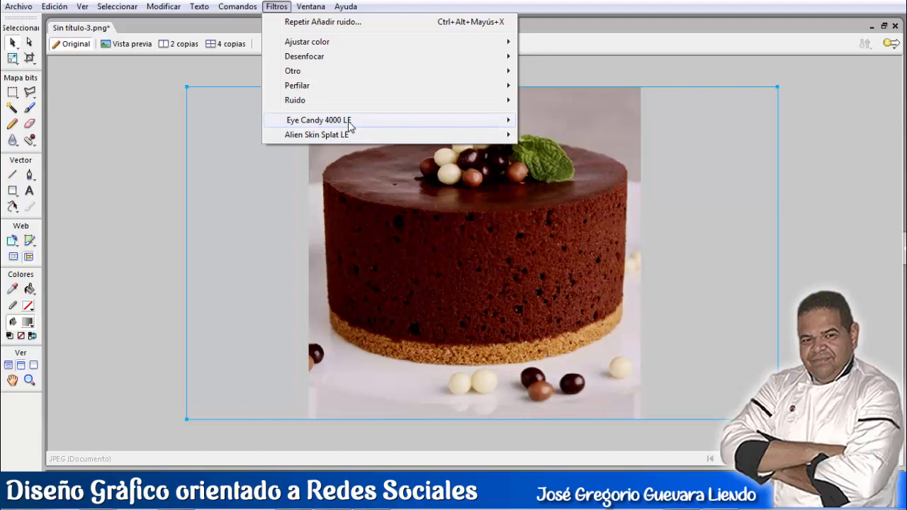
mouse_move(349, 125)
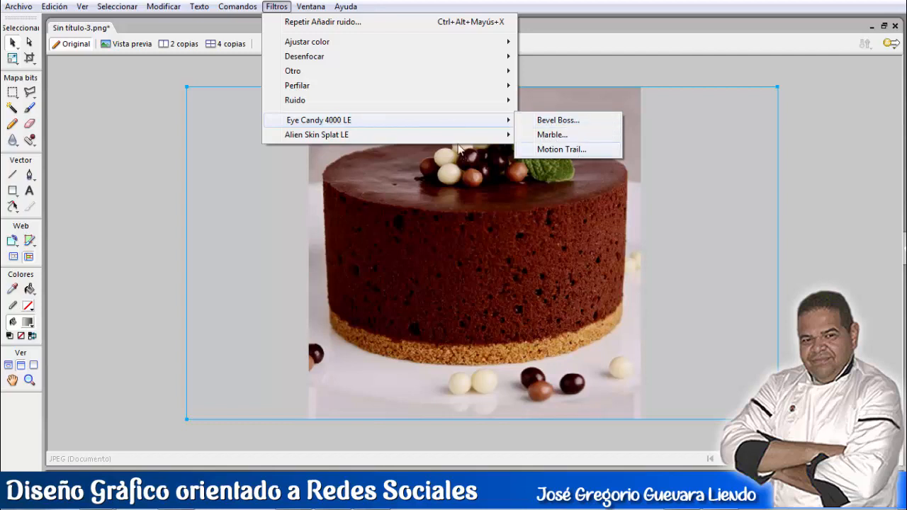
mouse_move(409, 139)
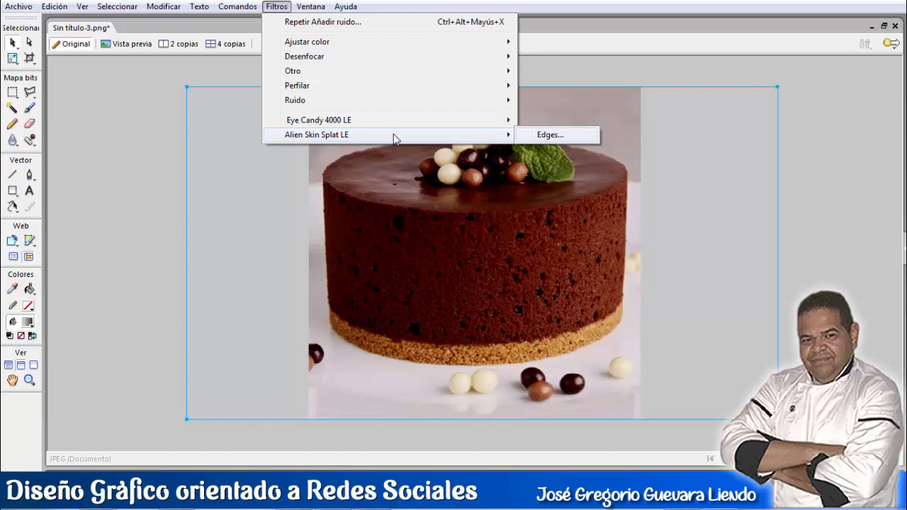
click(540, 66)
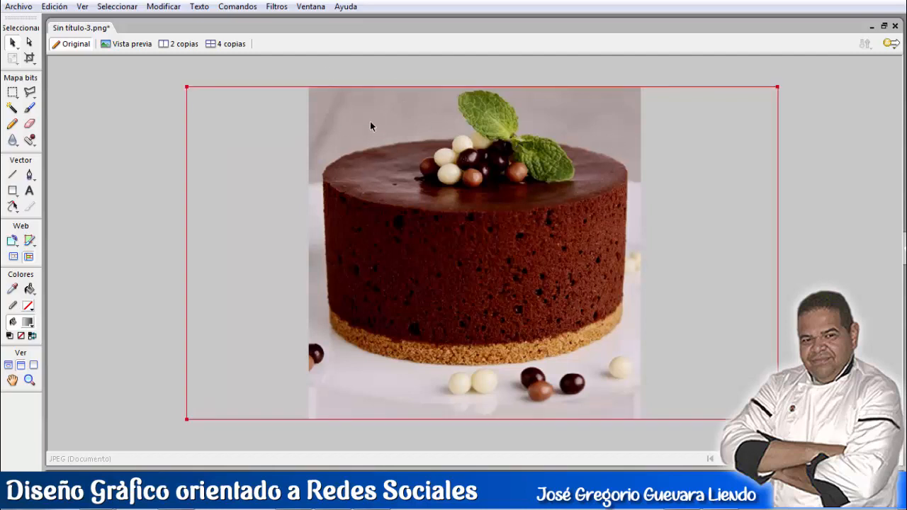
- Import the bakery's logo JPEG from the Escritorio folder and place it in the upper-left corner of the cake photo
click(19, 7)
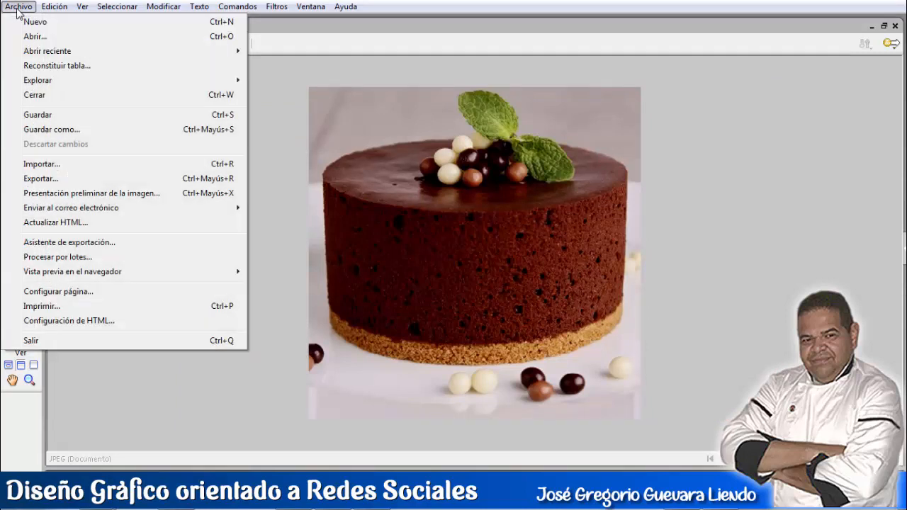
click(47, 168)
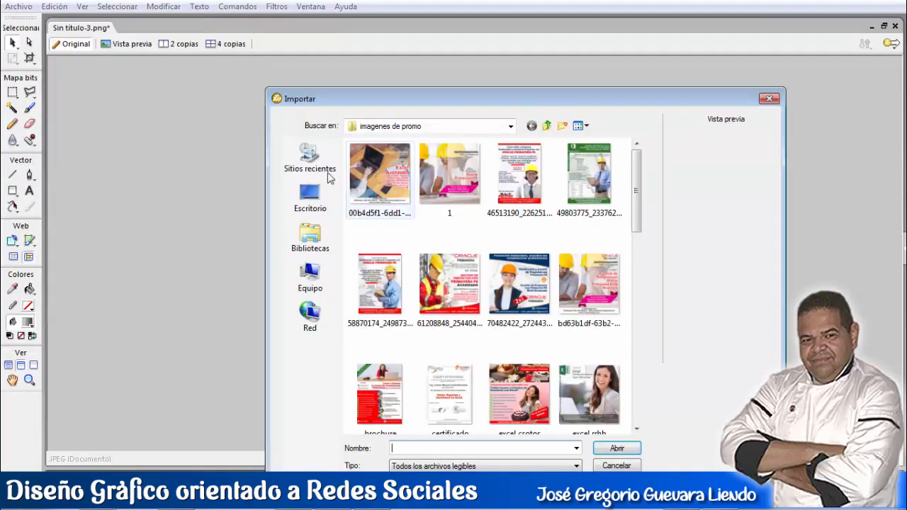
click(310, 197)
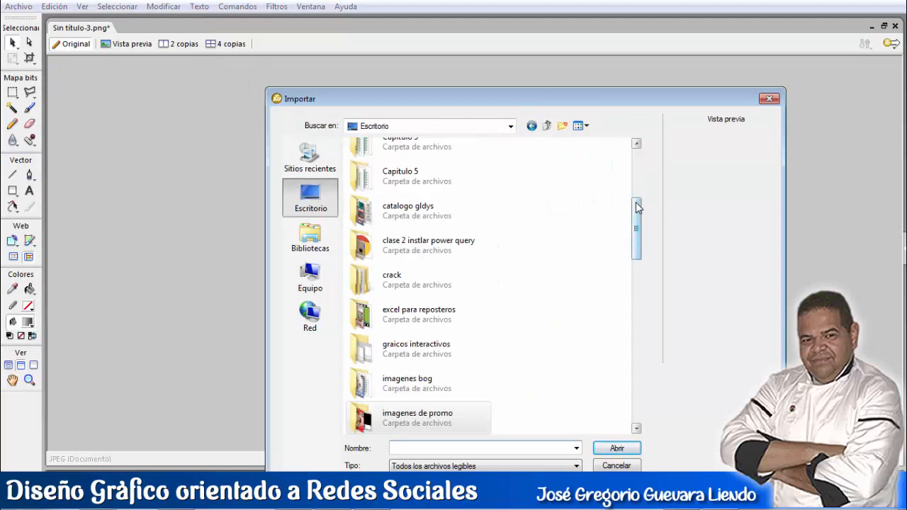
drag(636, 203, 630, 345)
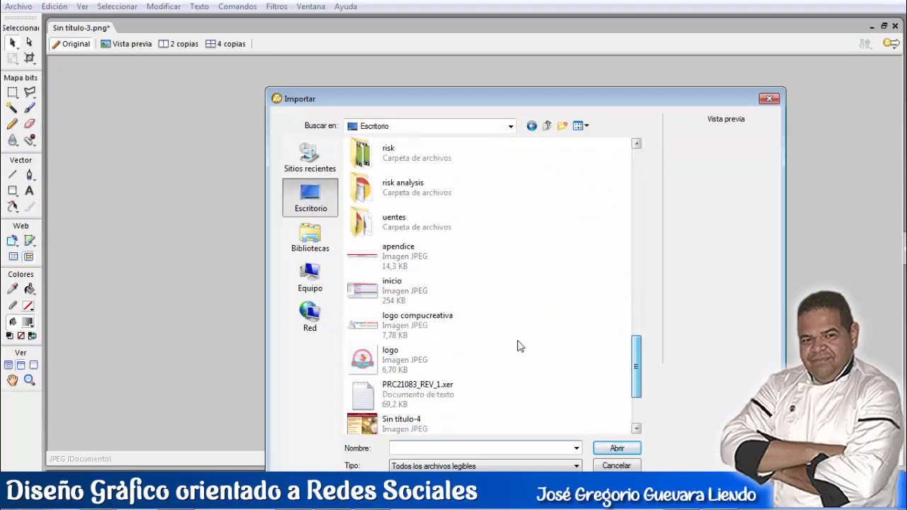
click(364, 360)
double_click(364, 360)
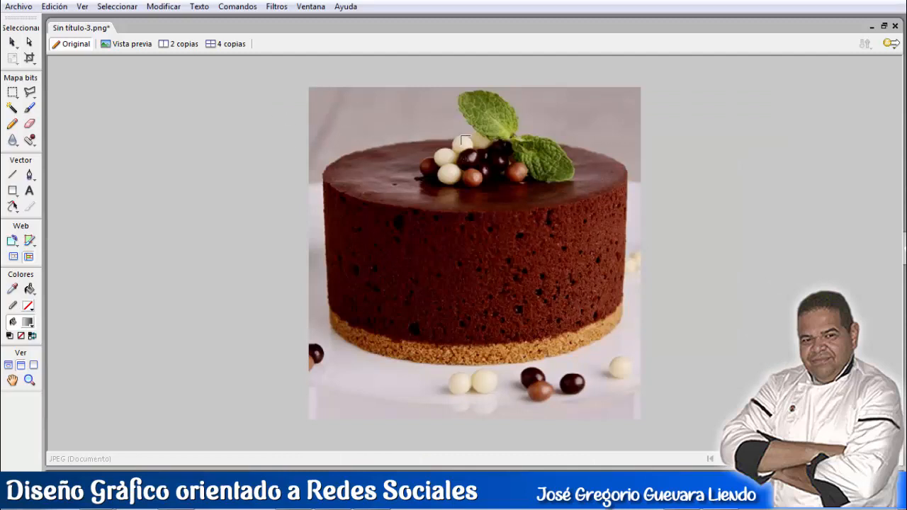
click(317, 93)
mouse_move(350, 120)
mouse_down()
mouse_move(362, 125)
mouse_move(347, 119)
mouse_up()
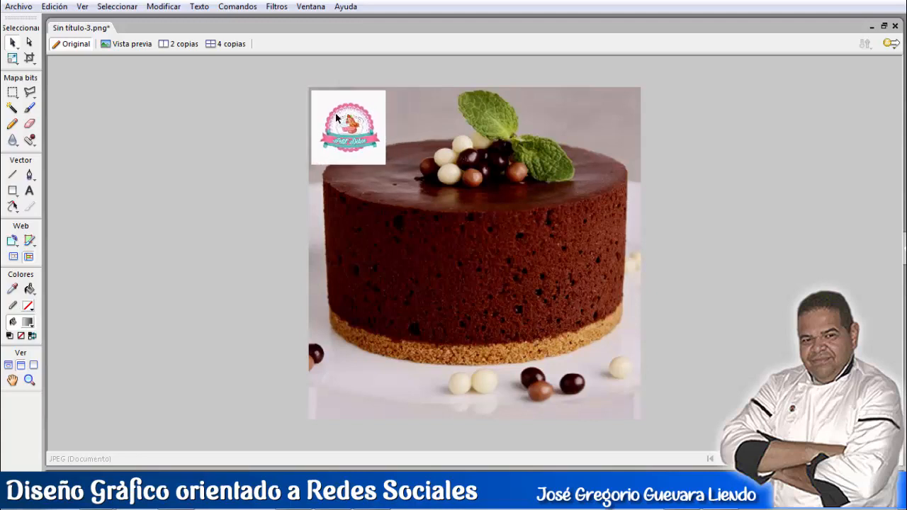
- Enlarge the logo proportionally by about a third, keeping its upper-left corner in place
click(336, 118)
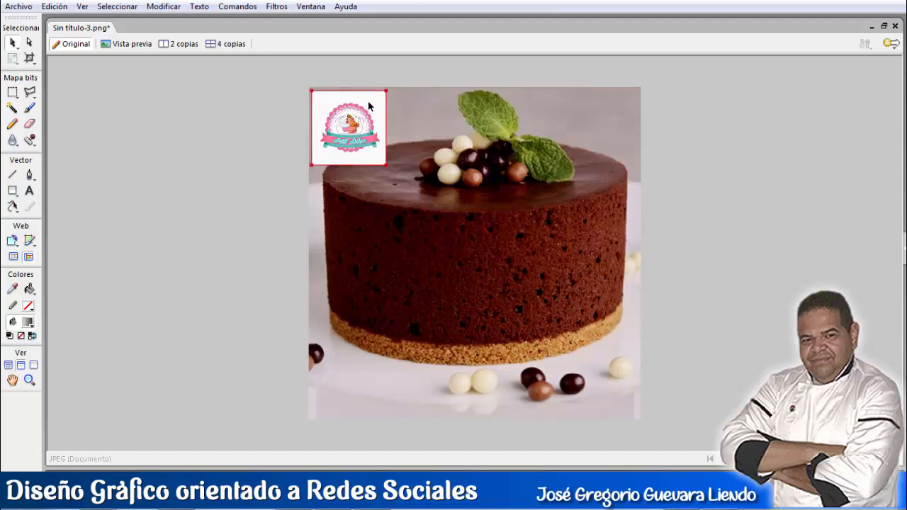
click(326, 123)
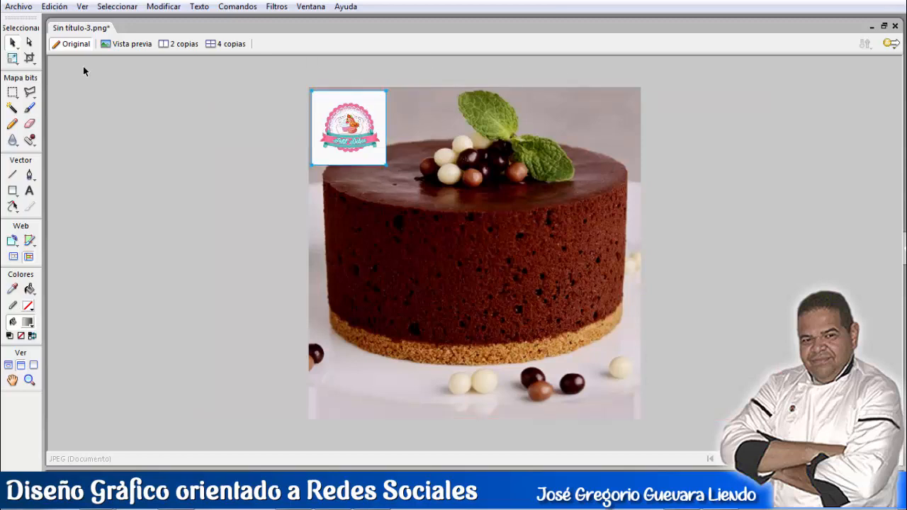
click(12, 61)
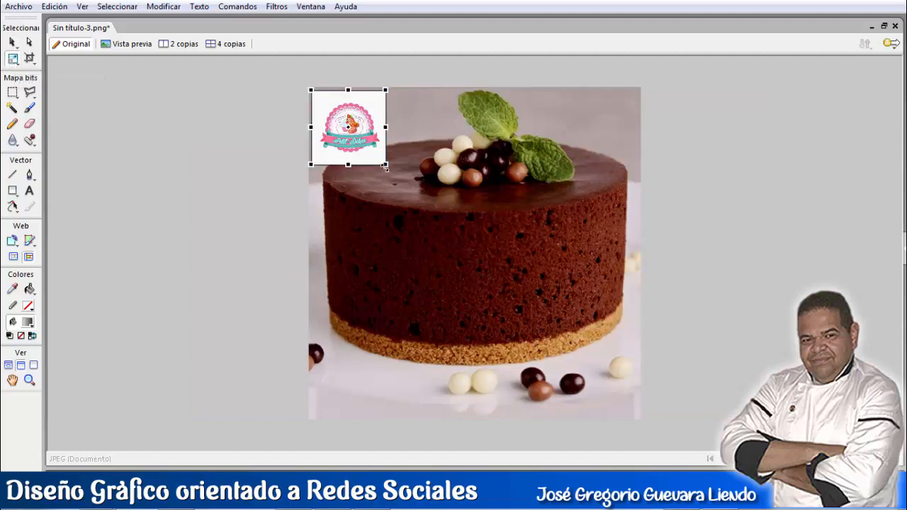
drag(385, 165, 410, 187)
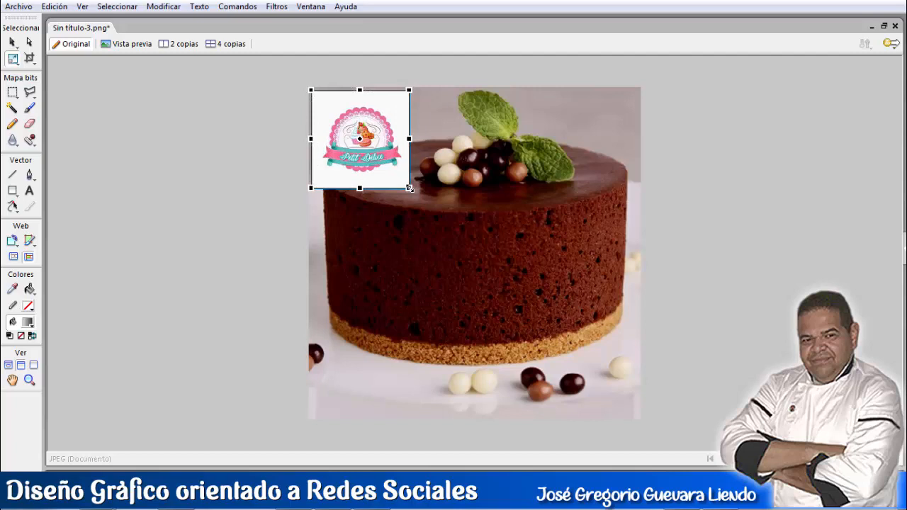
click(12, 43)
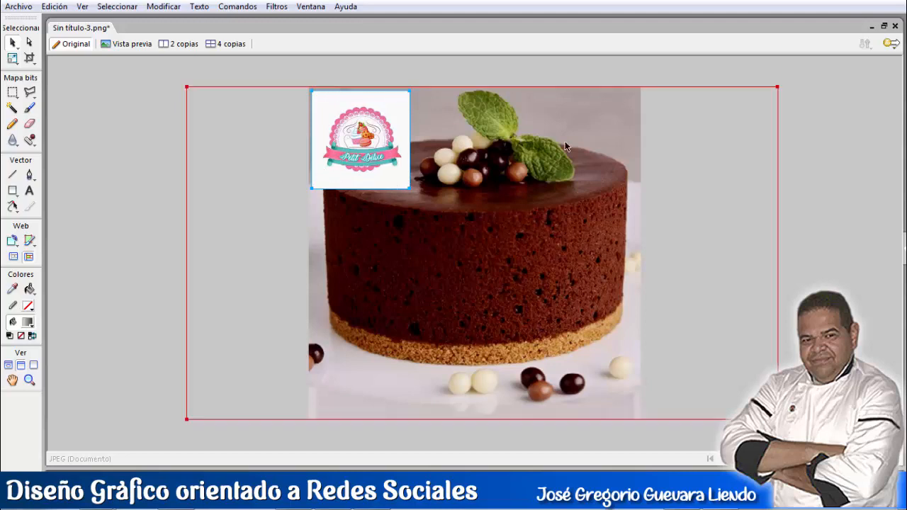
click(646, 72)
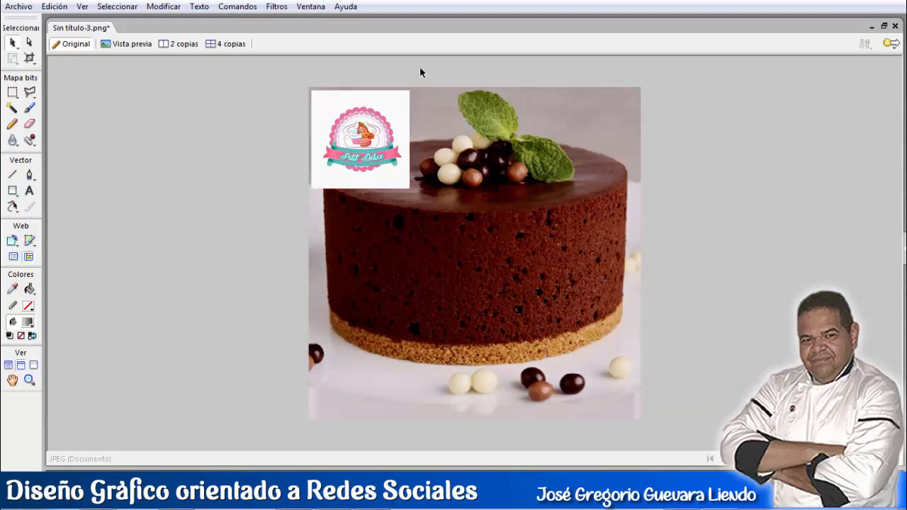
- Select the logo's white background with the magic wand, delete it and clear the selection
click(395, 105)
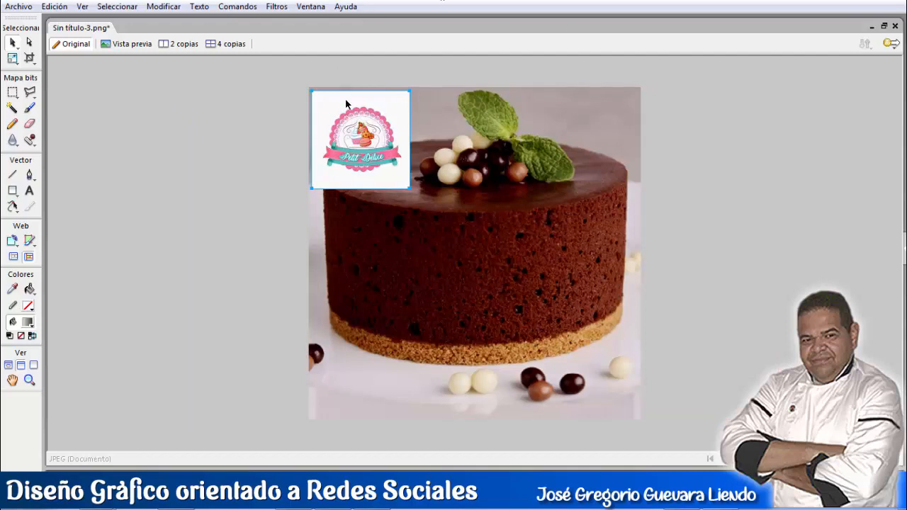
click(12, 110)
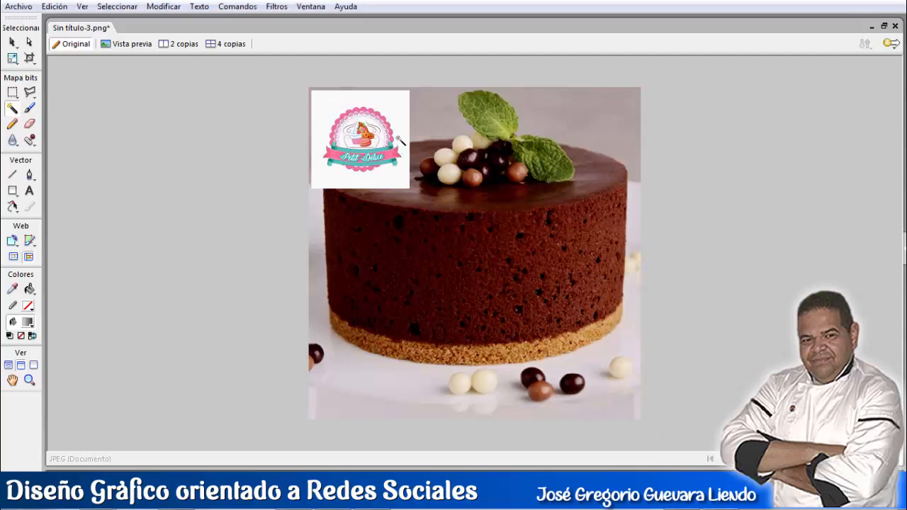
click(345, 105)
key(Delete)
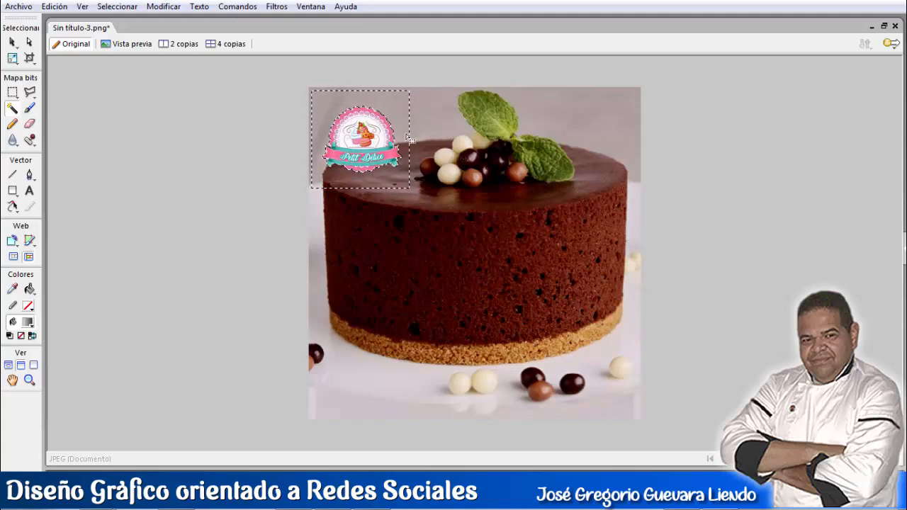
click(12, 42)
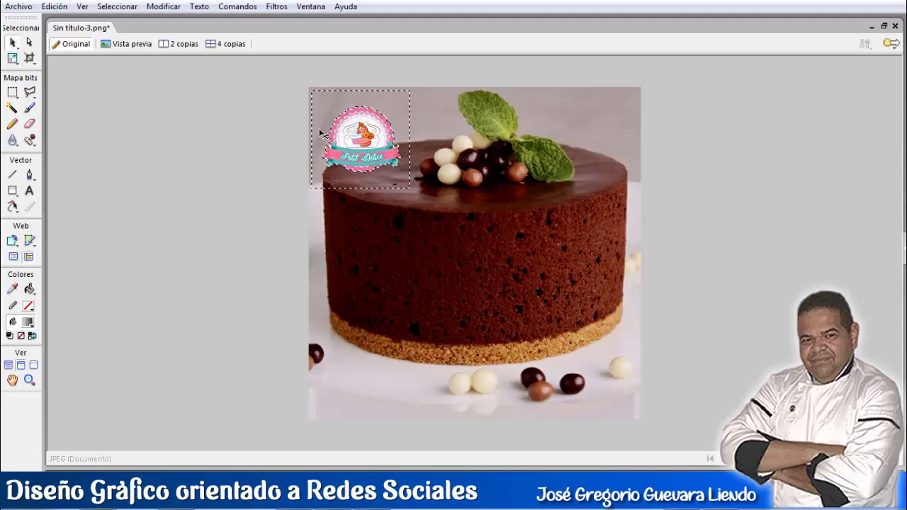
key(ctrl+d)
- Reduce the logo slightly and position it close to the upper-left corner of the canvas
mouse_move(351, 136)
mouse_down()
mouse_move(343, 121)
mouse_move(347, 127)
mouse_up()
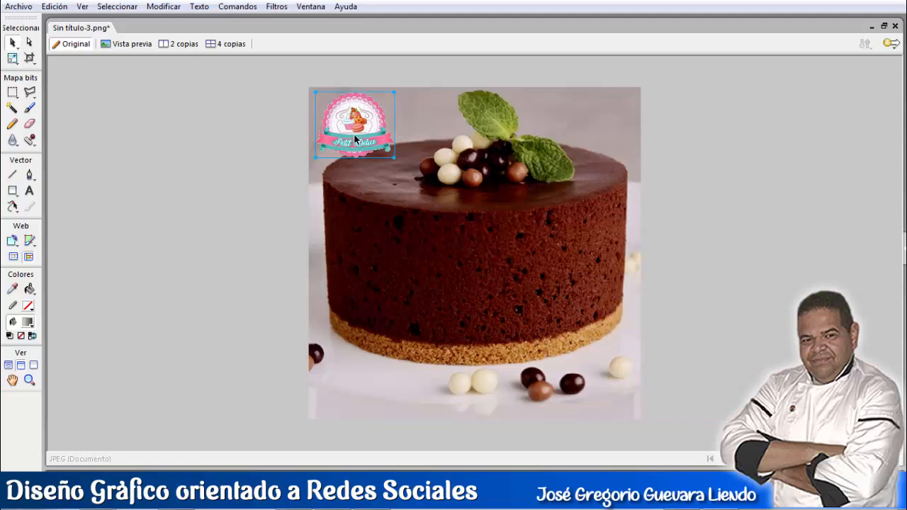
drag(356, 137, 457, 214)
drag(502, 246, 382, 151)
click(12, 58)
click(12, 44)
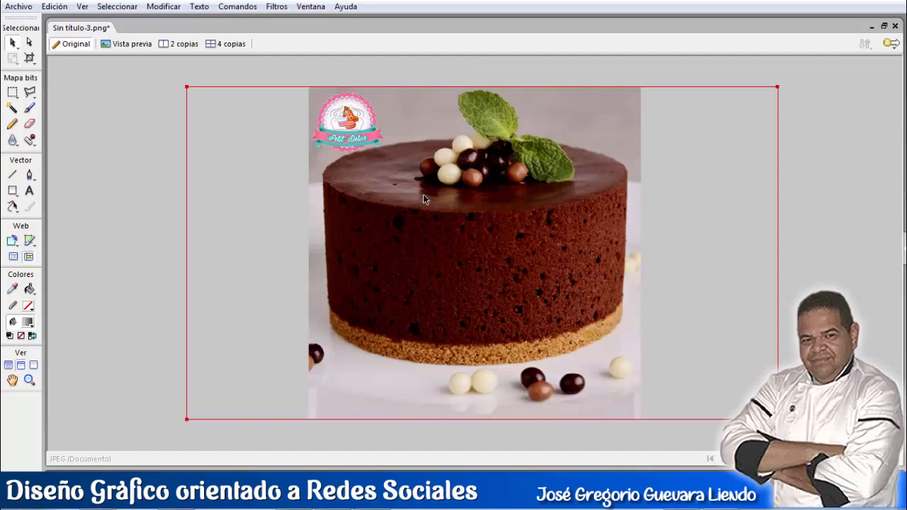
- Switch to Chrome and browse the "pasteleria postres" Google image results
click(132, 501)
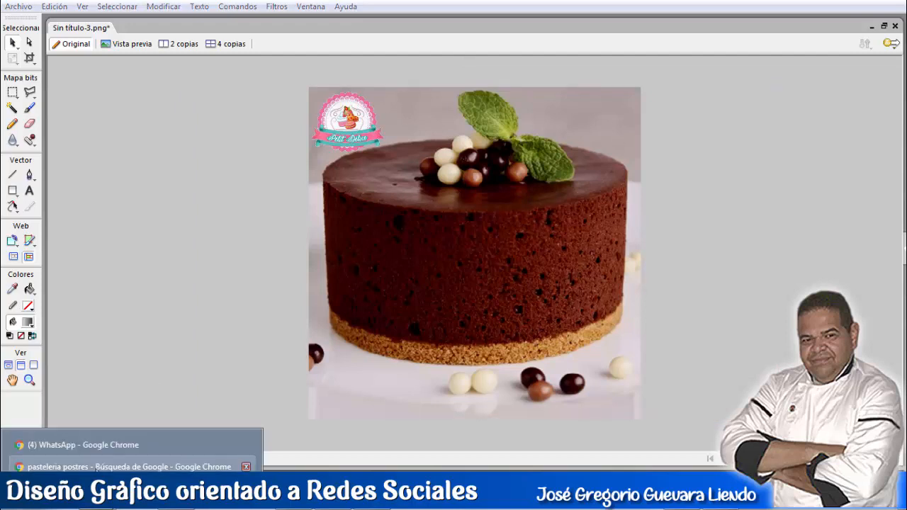
click(132, 466)
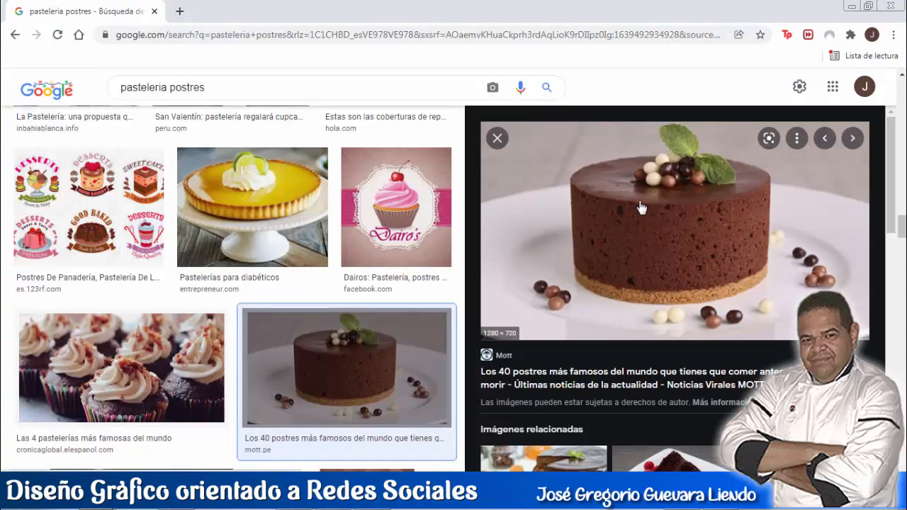
scroll(358, 280, down, 4)
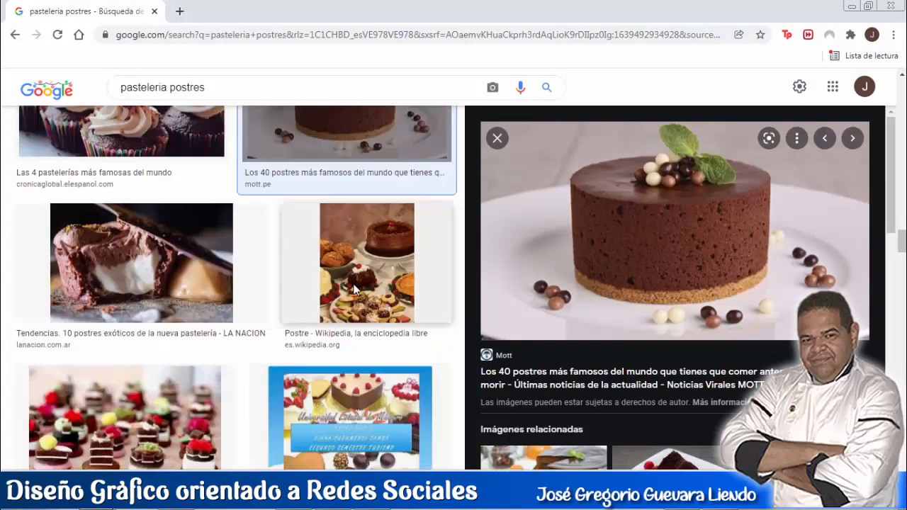
scroll(354, 287, up, 5)
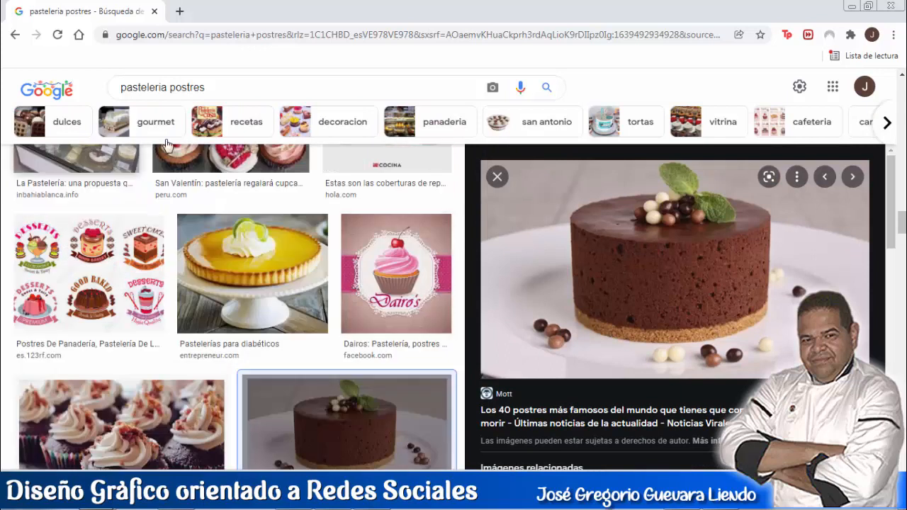